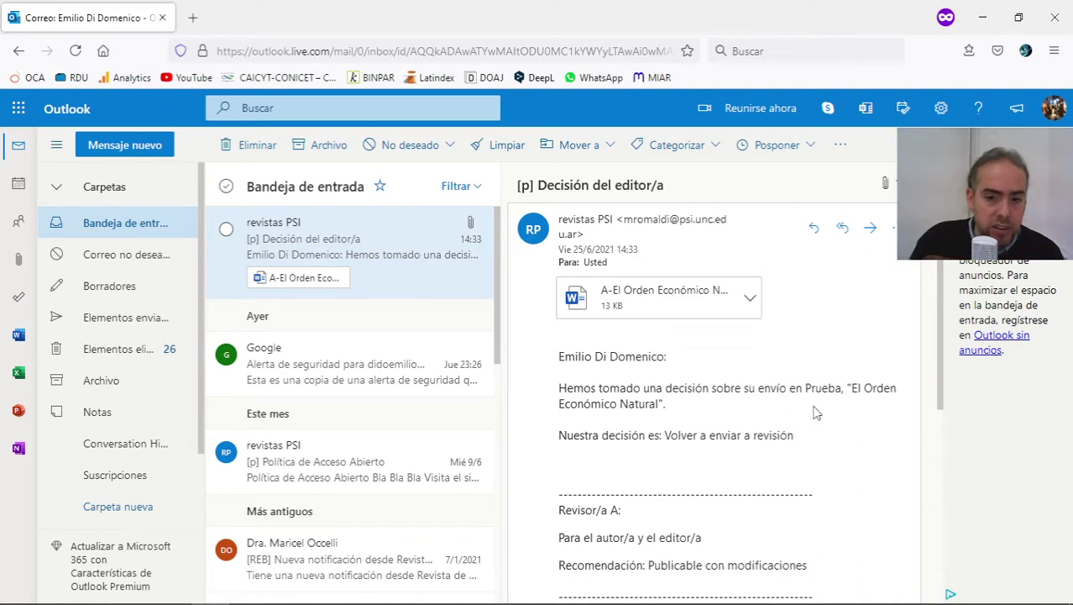
Read through the reviewer's recommendation block in the decision email, highlighting it several times.
scroll(803, 487, down, 3)
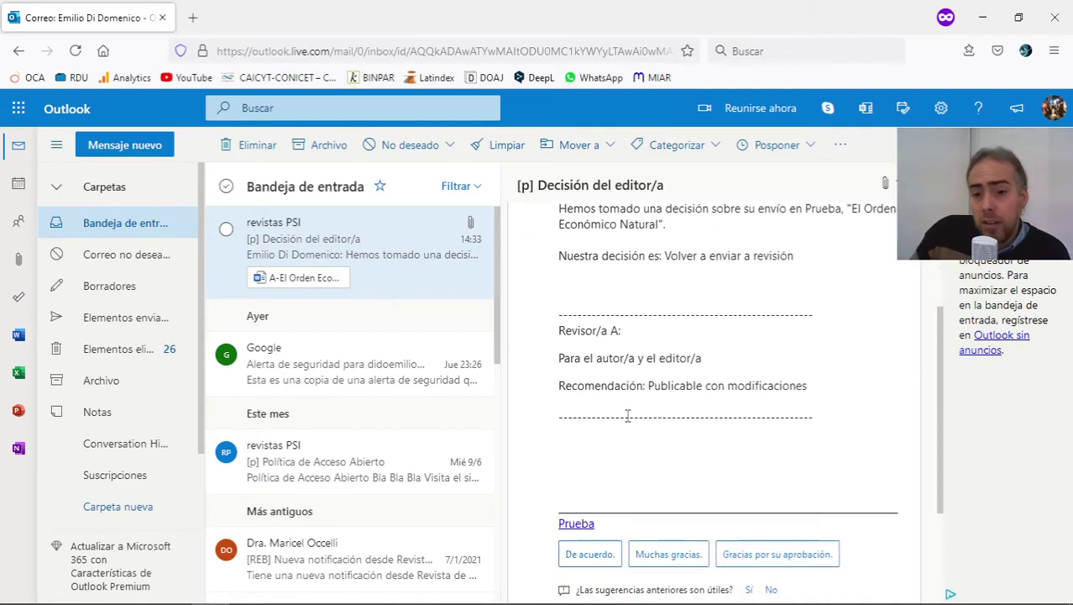
drag(561, 316, 836, 423)
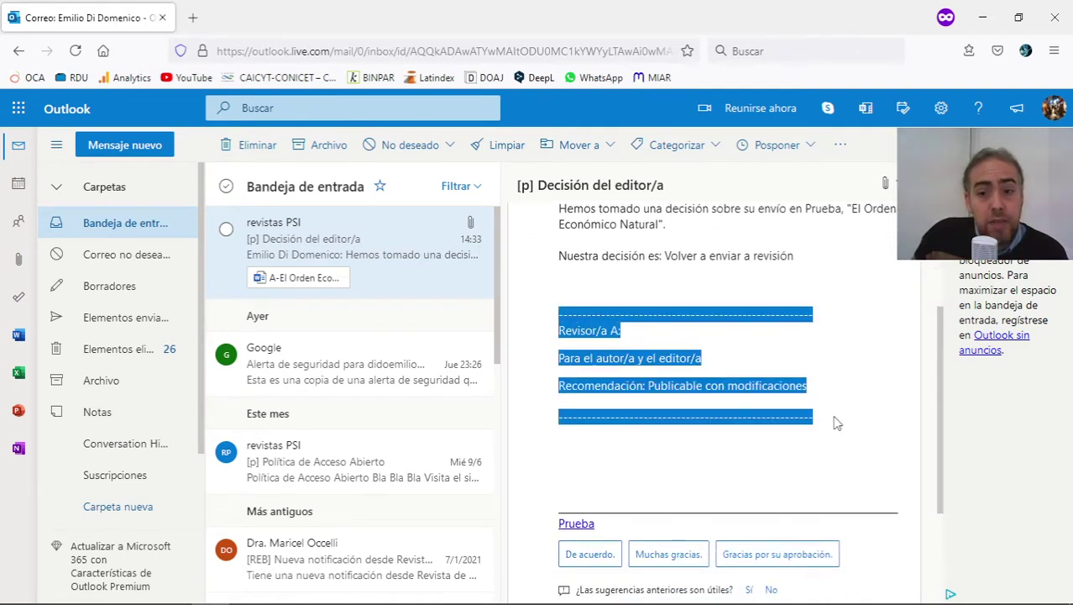
click(838, 423)
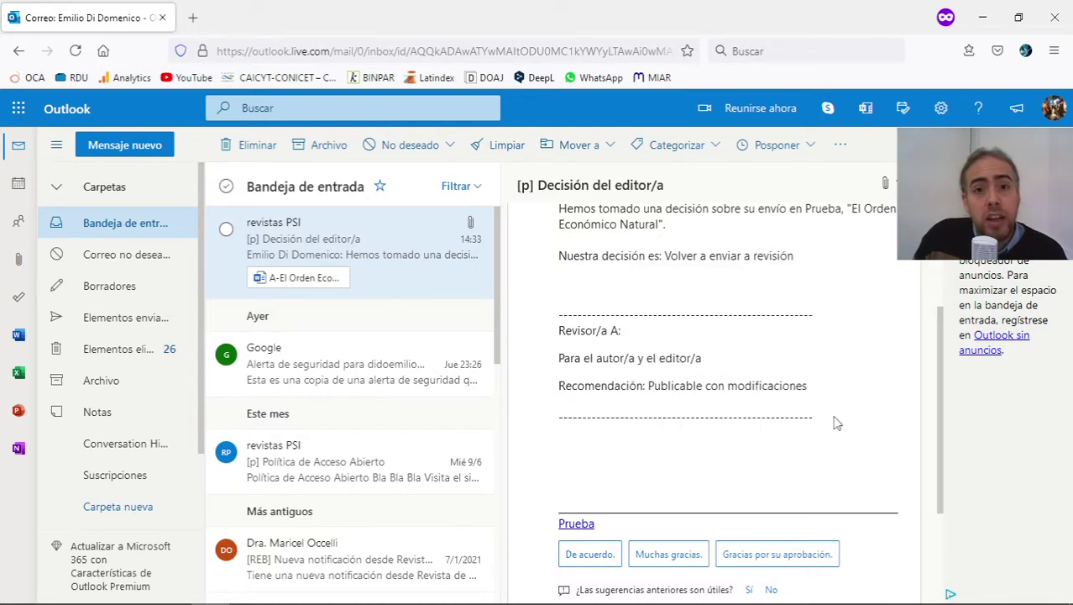
drag(837, 423, 574, 309)
click(574, 309)
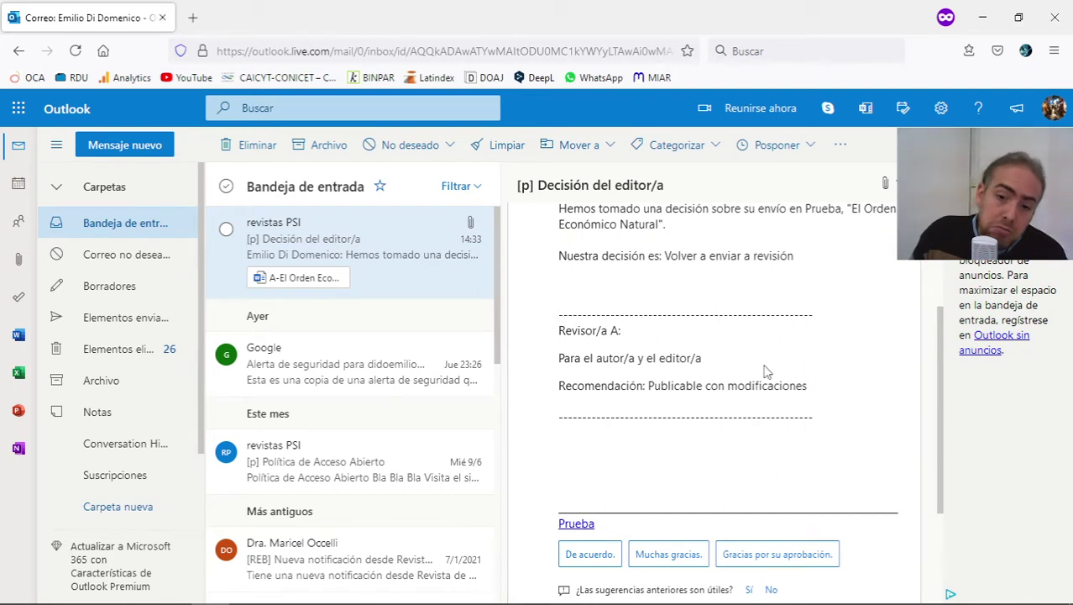
drag(824, 419, 617, 321)
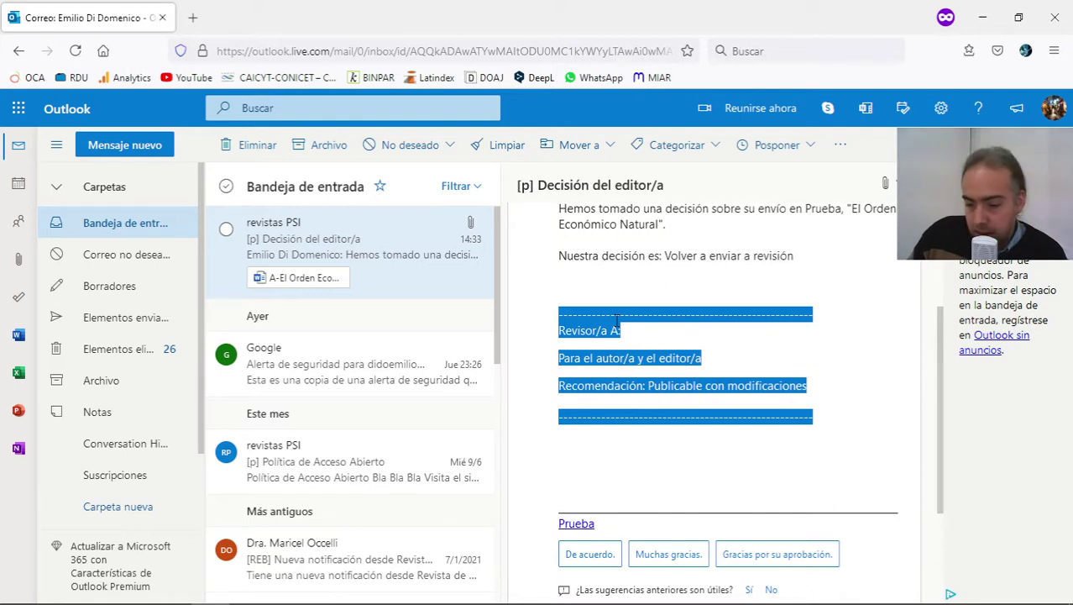
click(617, 321)
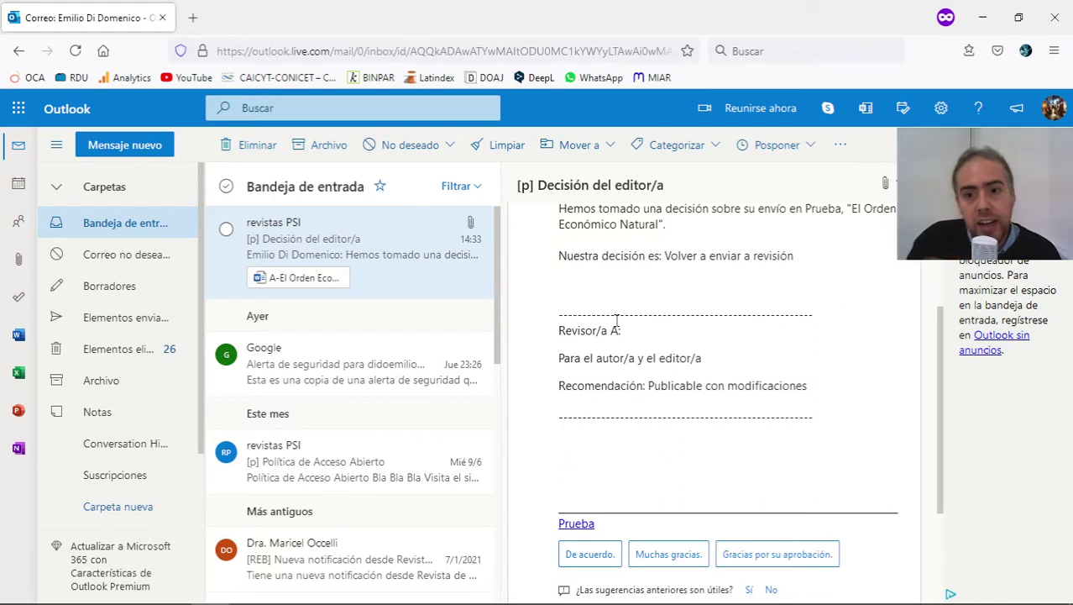
scroll(617, 321, up, 3)
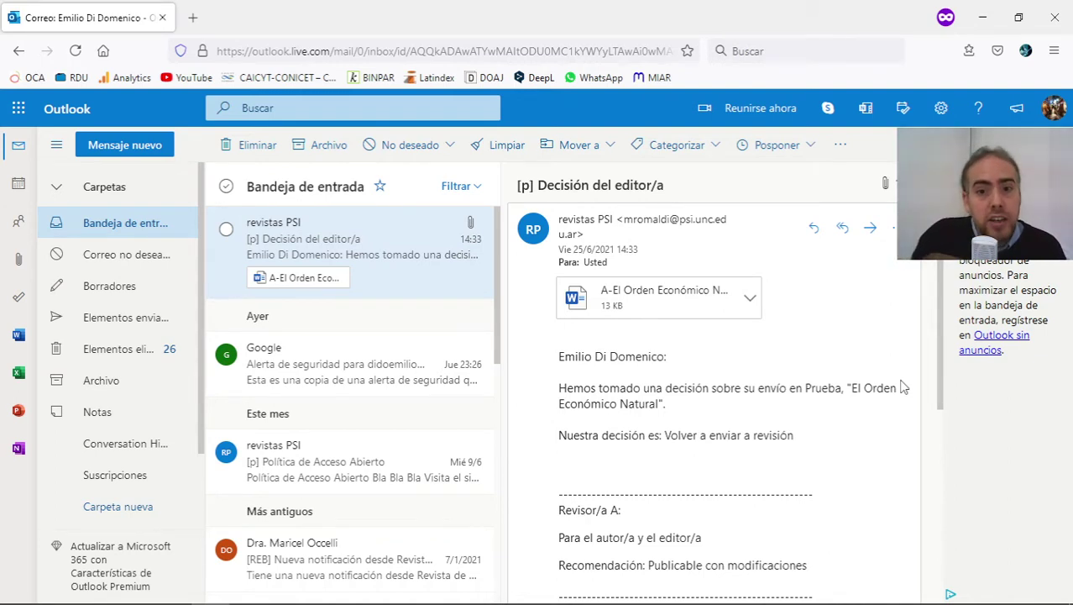
scroll(802, 395, down, 3)
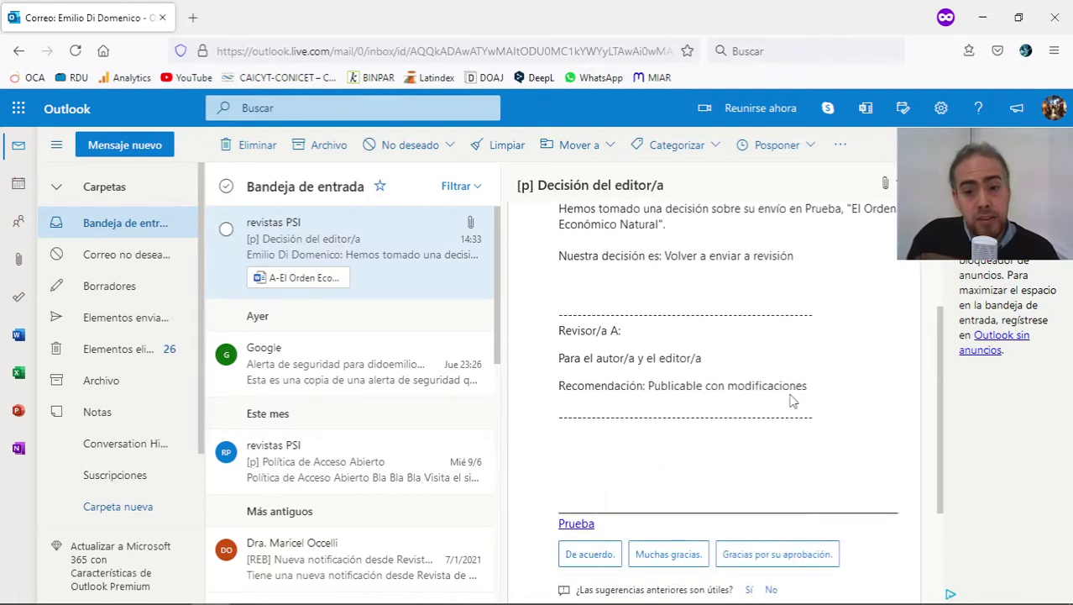
scroll(791, 395, up, 3)
Load the revistas.unc.edu.ar journal portal in the private tab.
click(192, 17)
text(re)
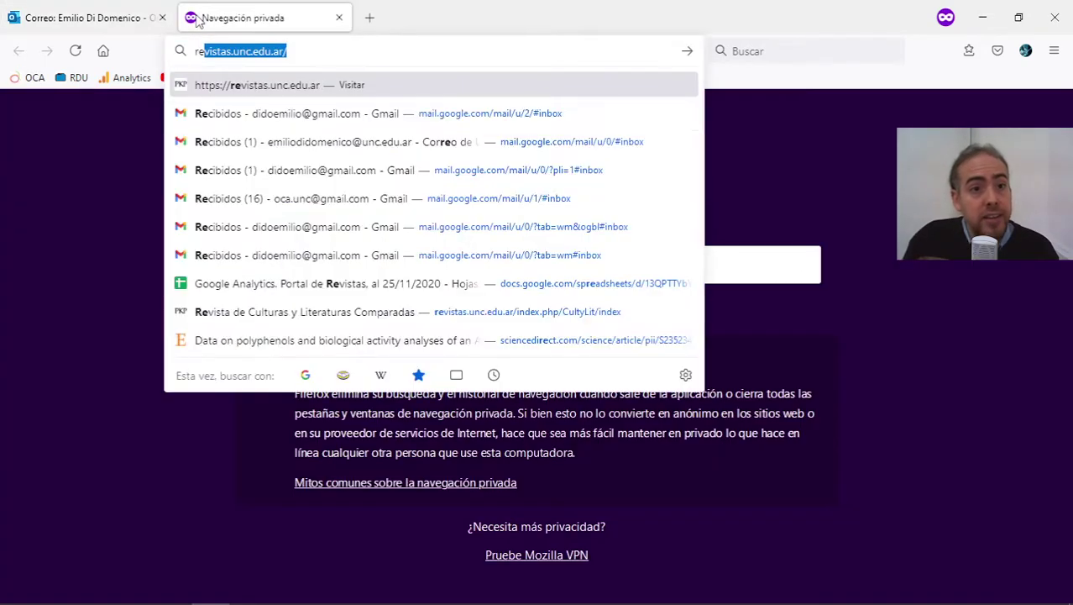
key(Return)
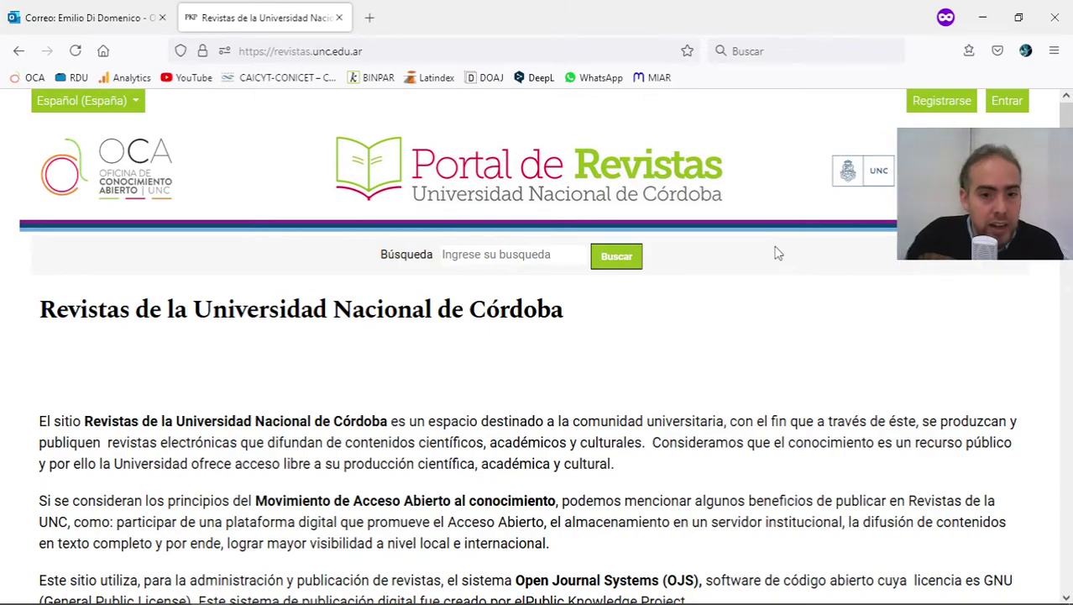
Browse the portal's journal cards, then close that tab and scroll down the decision email.
scroll(1050, 152, down, 10)
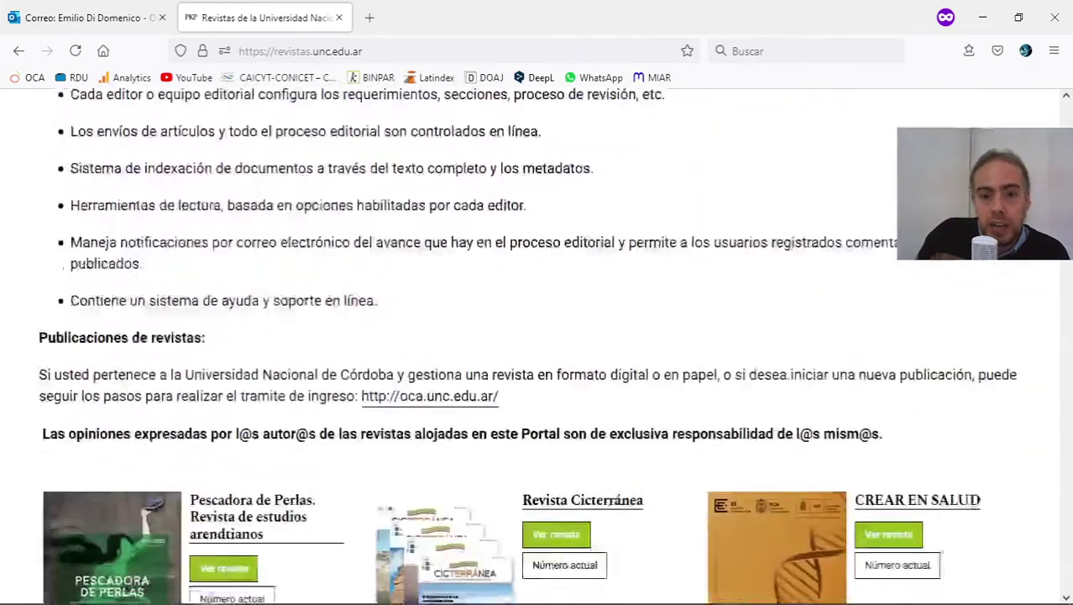
scroll(461, 304, down, 10)
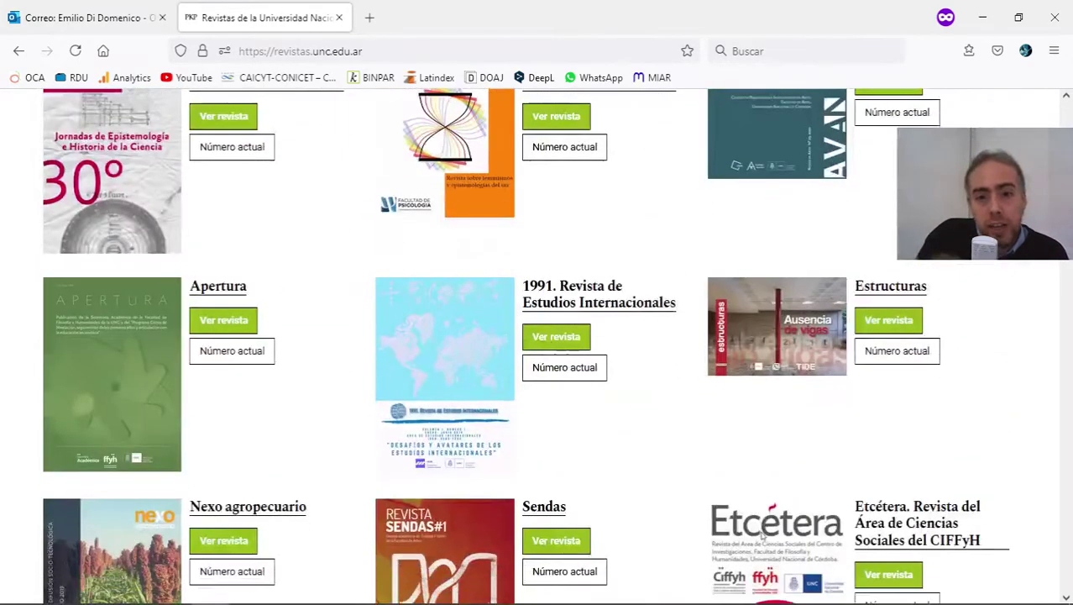
middle_click(312, 20)
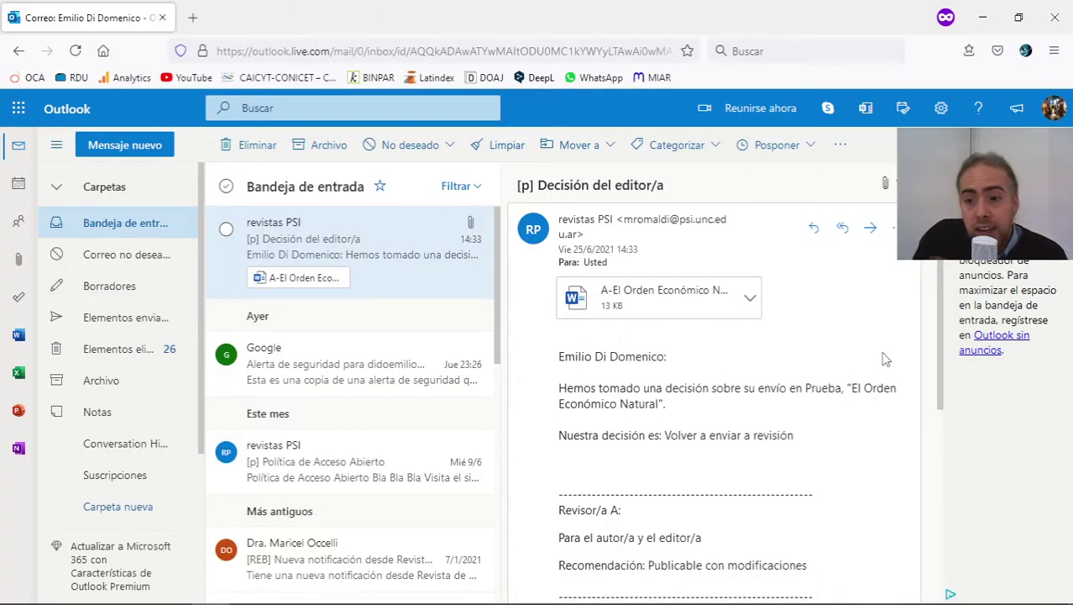
scroll(937, 326, down, 5)
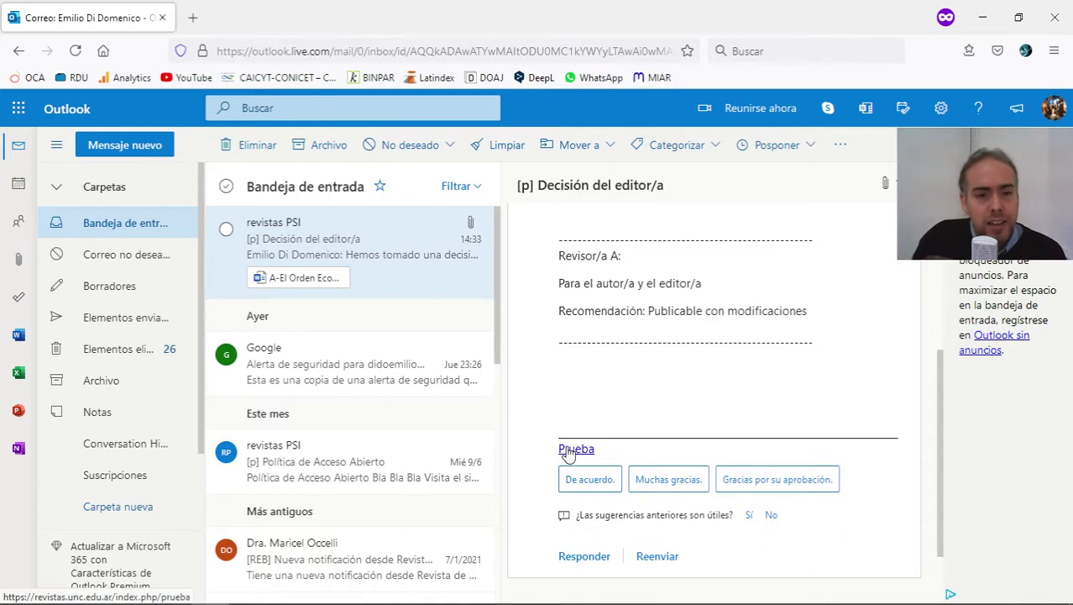
Sign in to the Prueba journal with the editor's username and password.
click(569, 450)
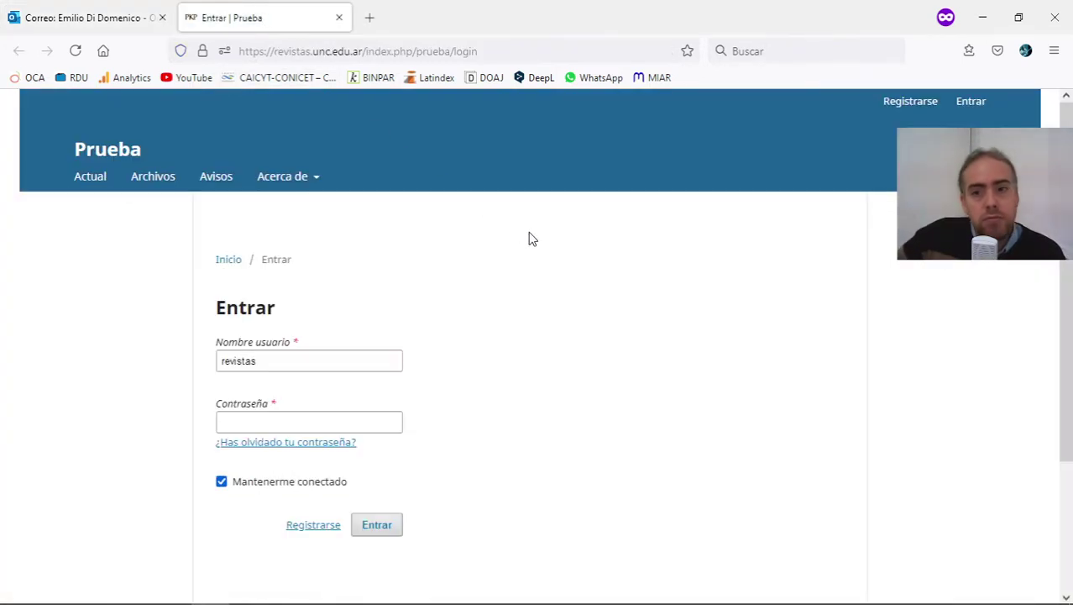
double_click(287, 364)
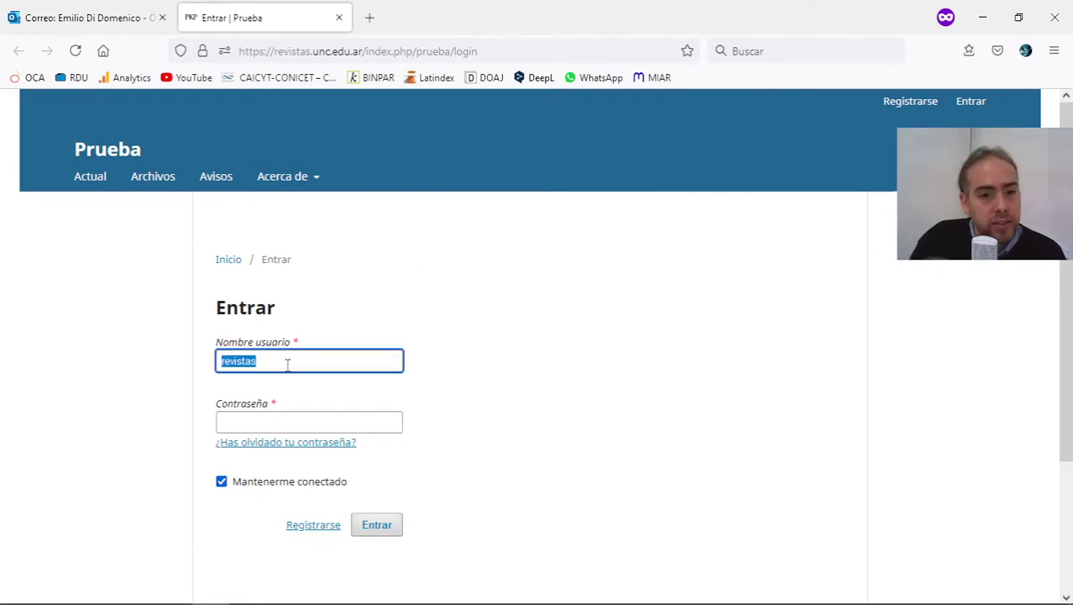
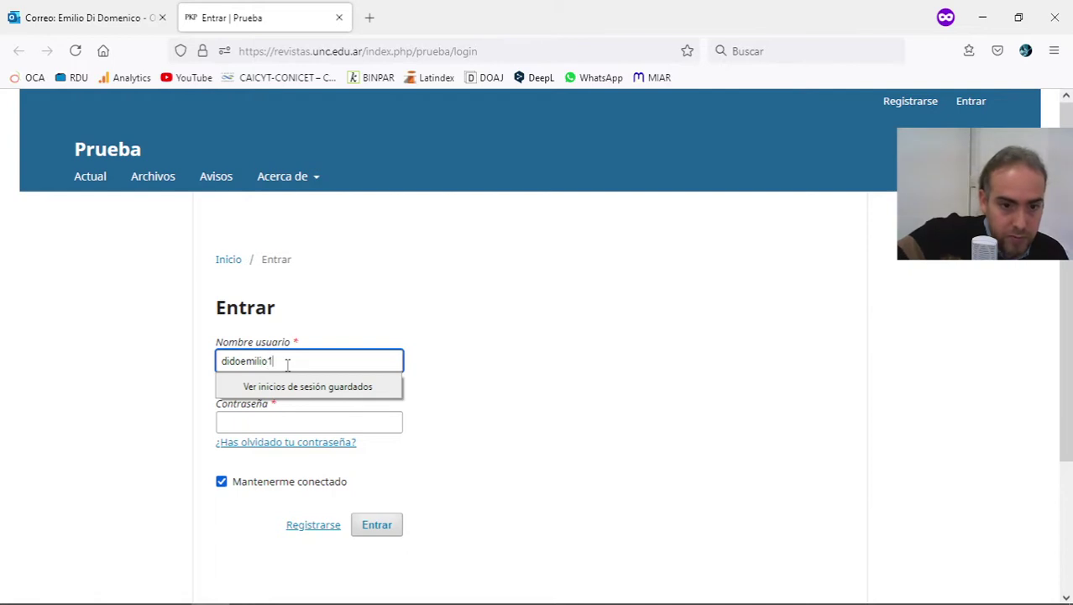
key(Tab)
text(****)
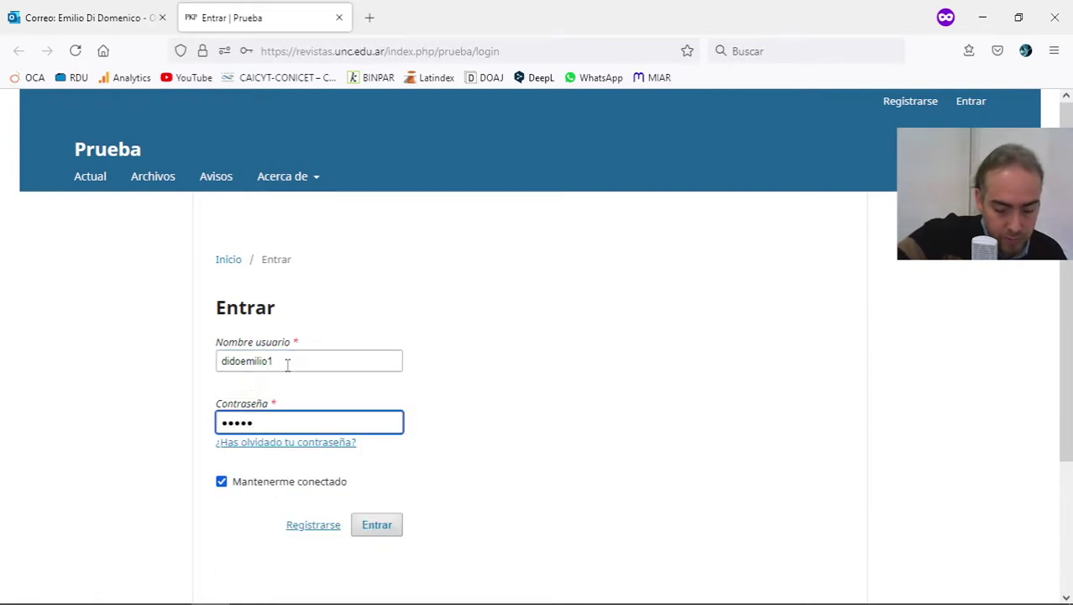
text(**)
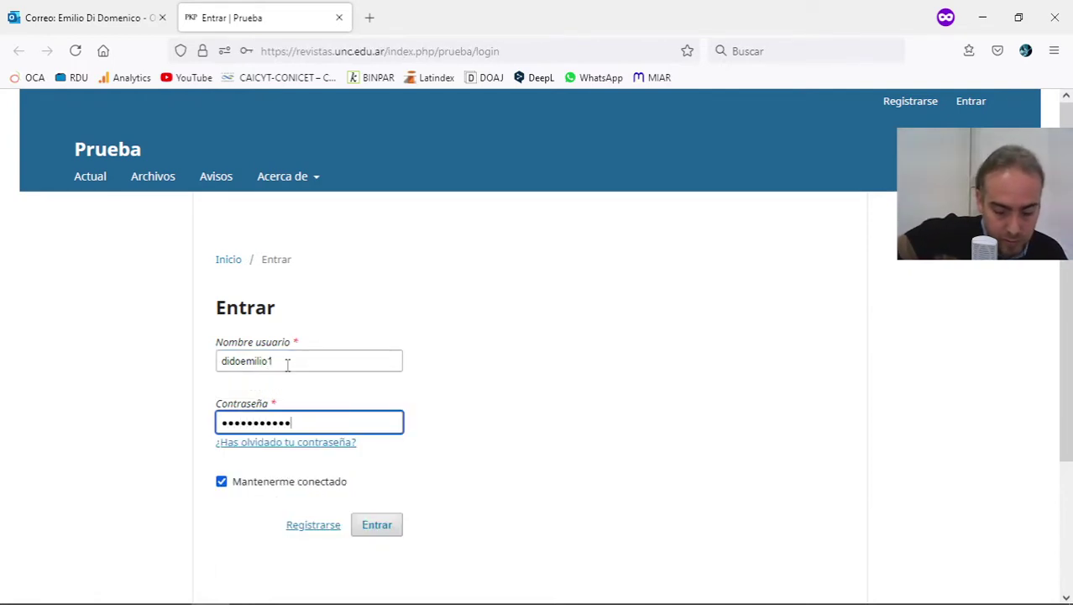
key(Return)
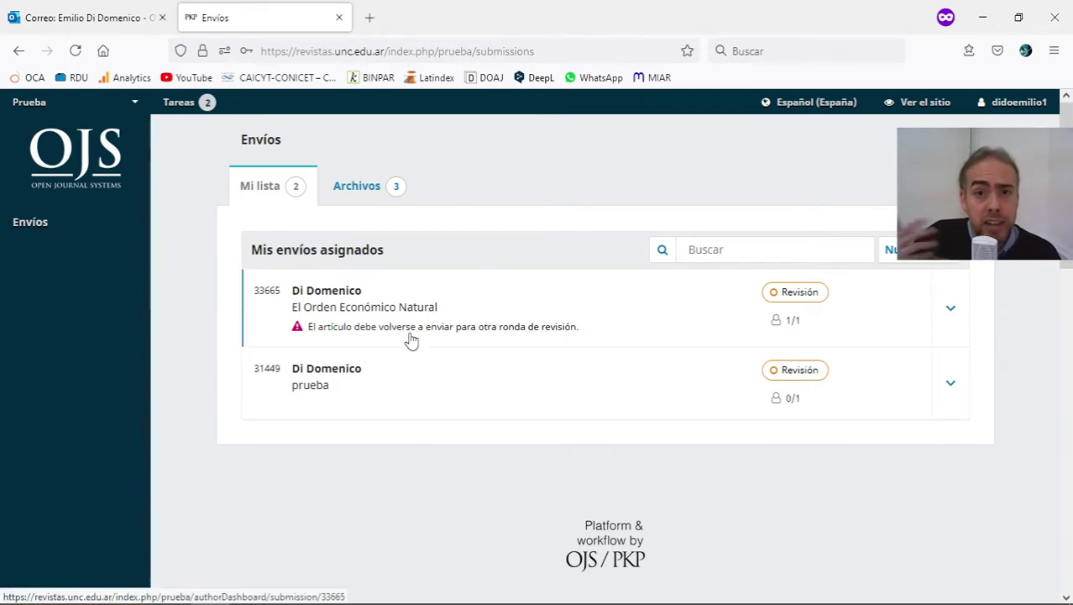
Open submission 33665, El Orden Económico Natural, look over round 1, then return to the email.
click(333, 307)
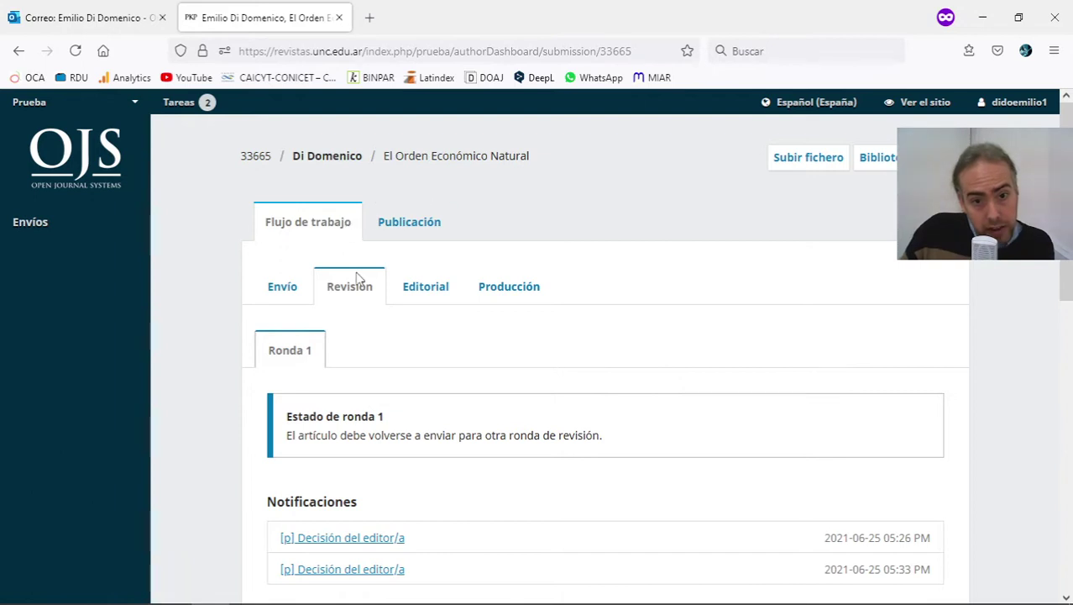
scroll(461, 394, down, 2)
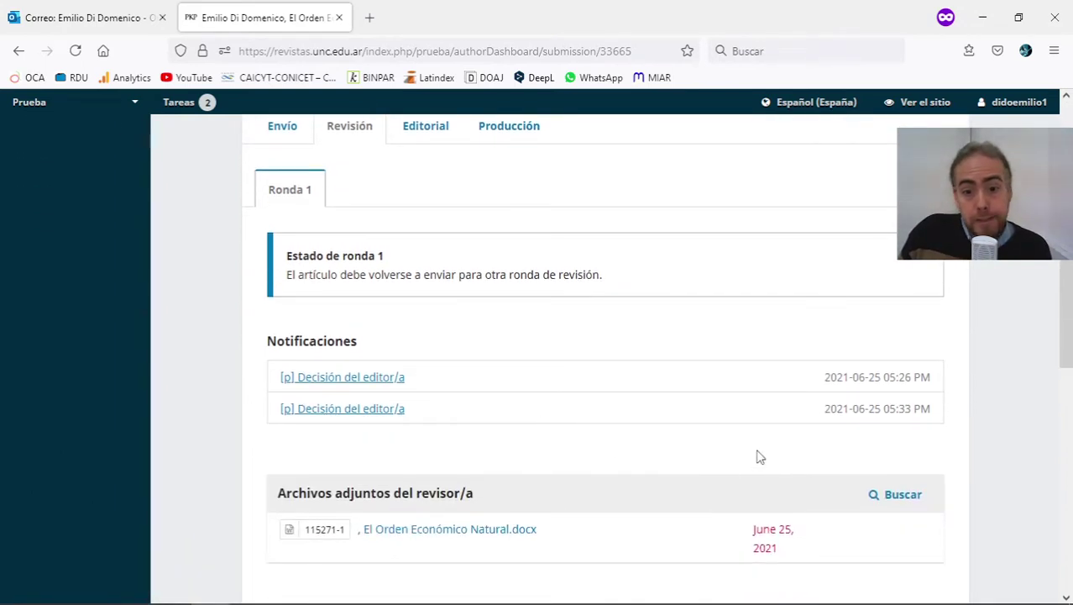
click(151, 14)
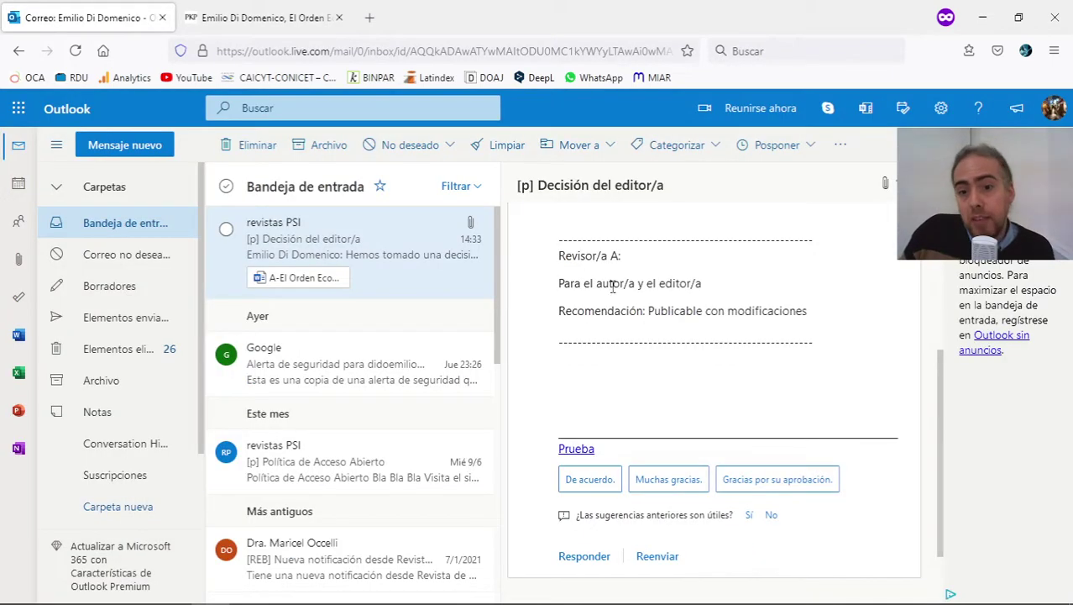
Compare the email's Revisor/a A line with the round 1 status message on the submission page.
triple_click(613, 259)
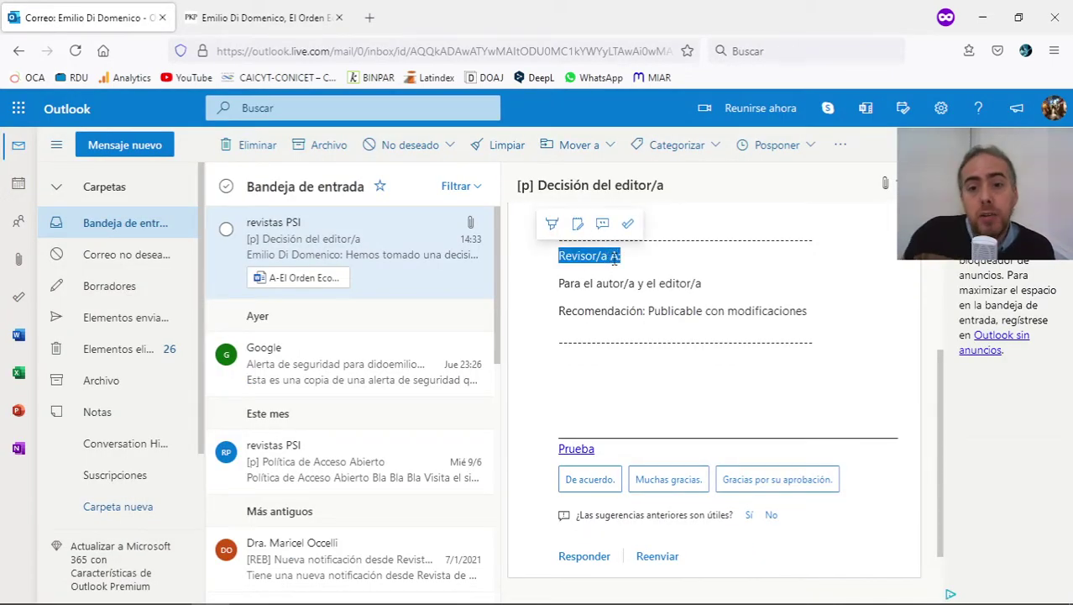
click(614, 260)
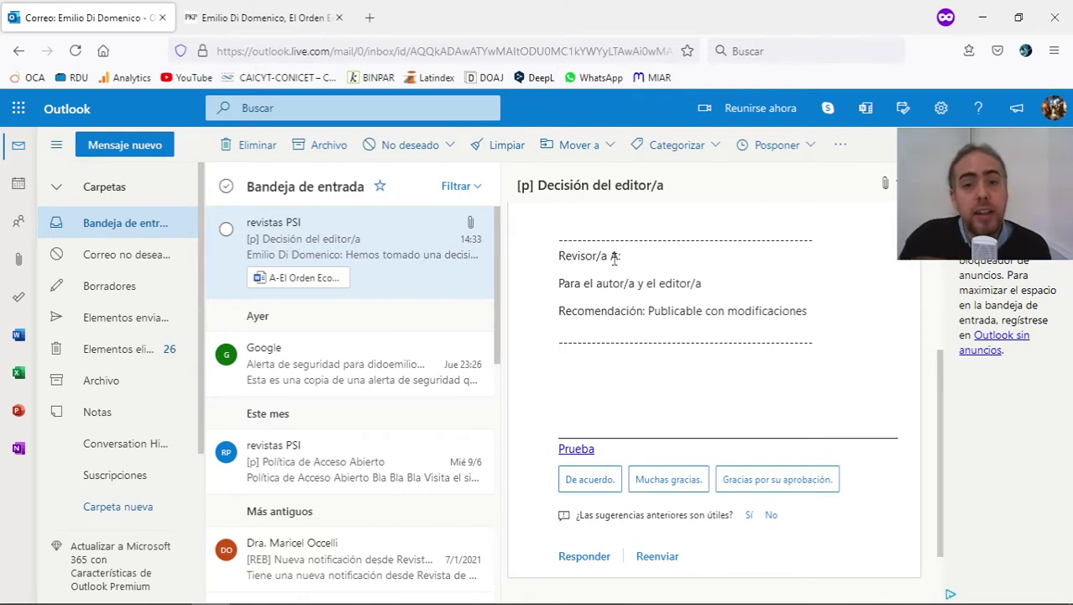
click(294, 16)
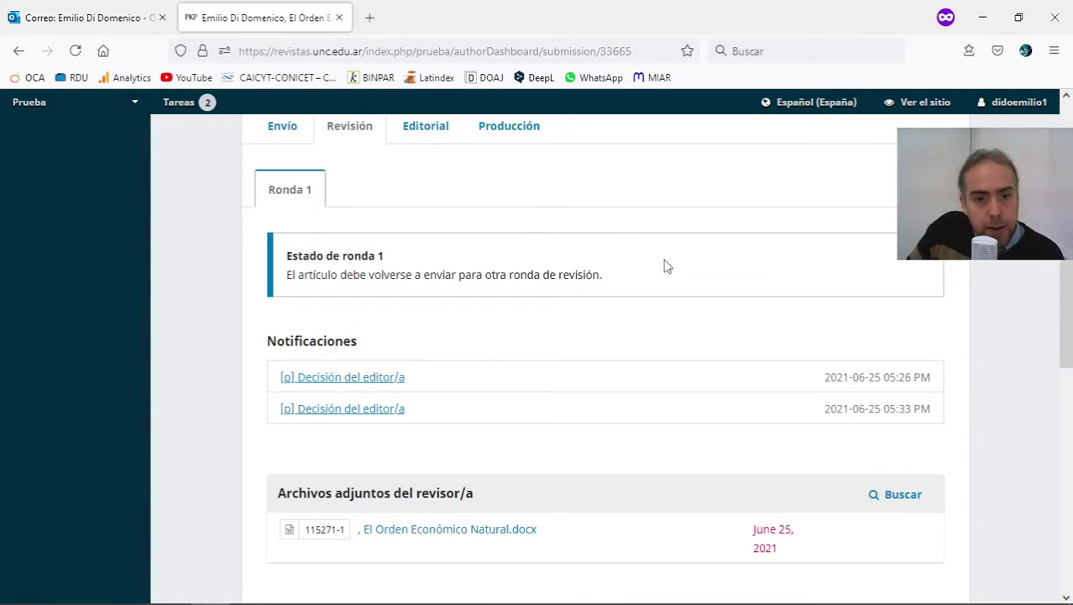
drag(663, 267, 315, 254)
click(429, 289)
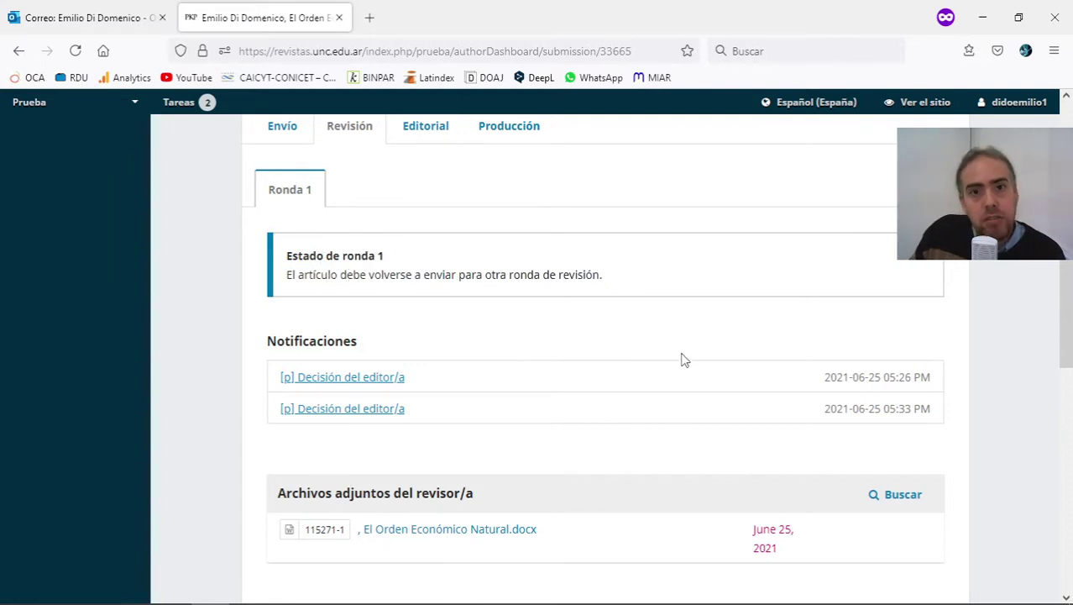
Re-read a paragraph of the decision email, then return to the submission's review page.
click(108, 27)
scroll(646, 244, up, 3)
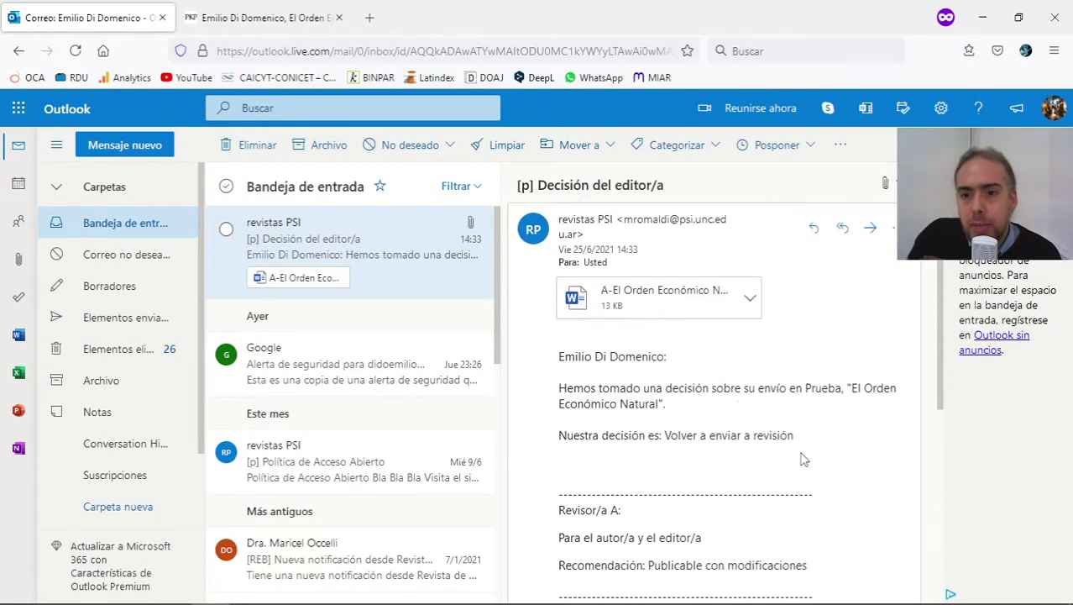
drag(801, 451, 563, 354)
click(563, 354)
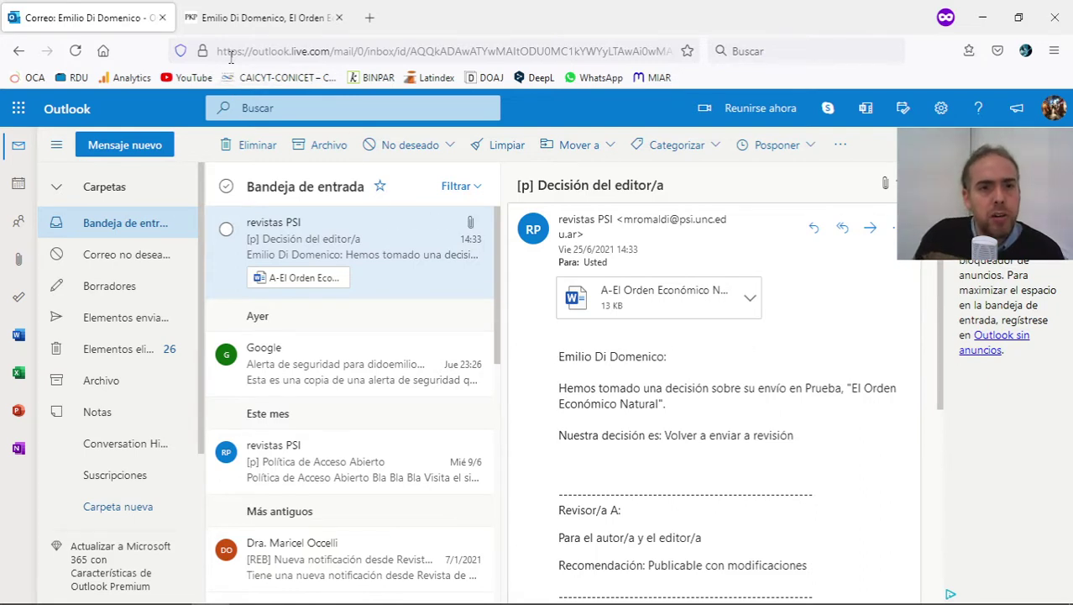
click(252, 18)
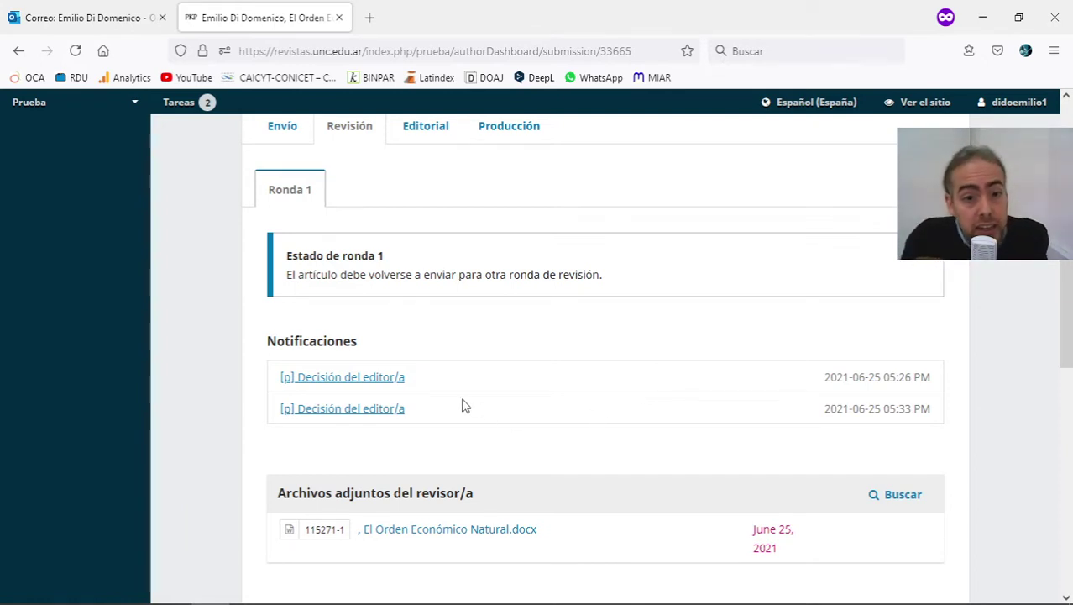
click(341, 411)
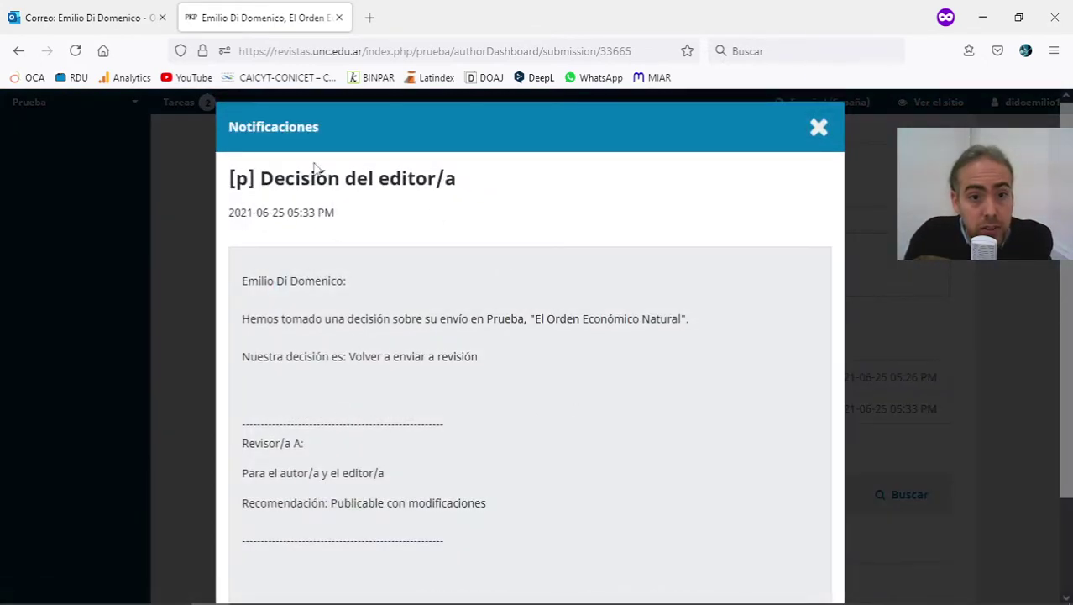
drag(242, 417, 487, 540)
click(515, 535)
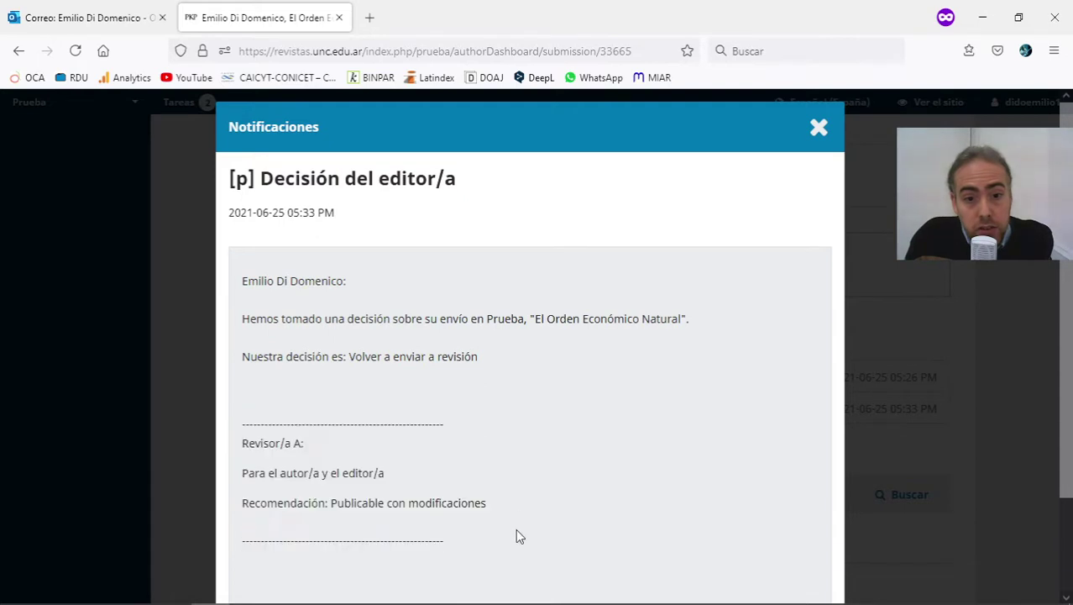
scroll(710, 432, down, 2)
scroll(810, 143, up, 2)
click(819, 127)
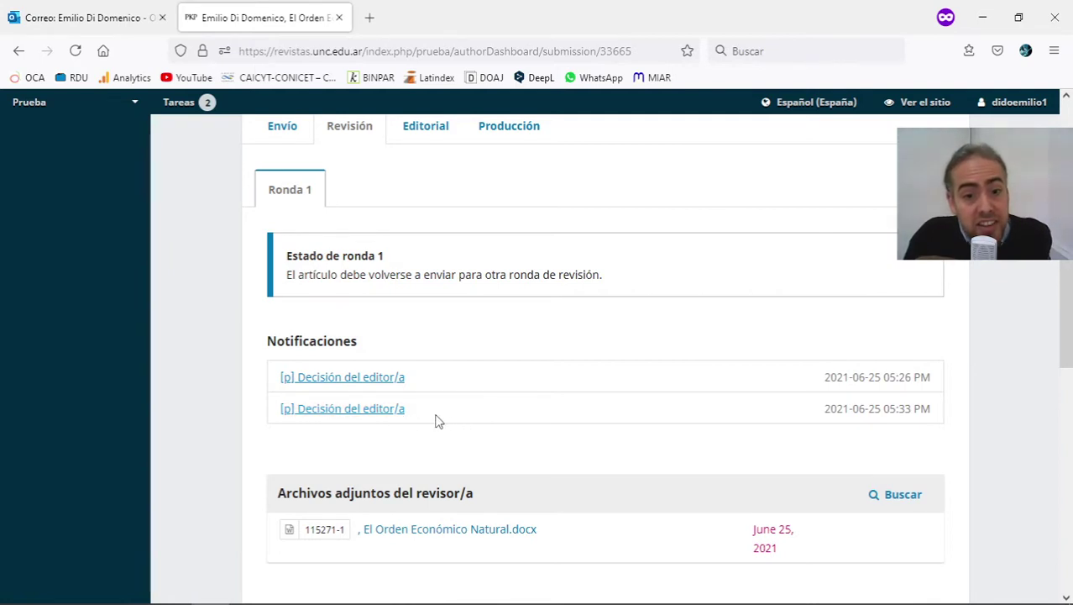
drag(402, 416, 278, 412)
click(384, 428)
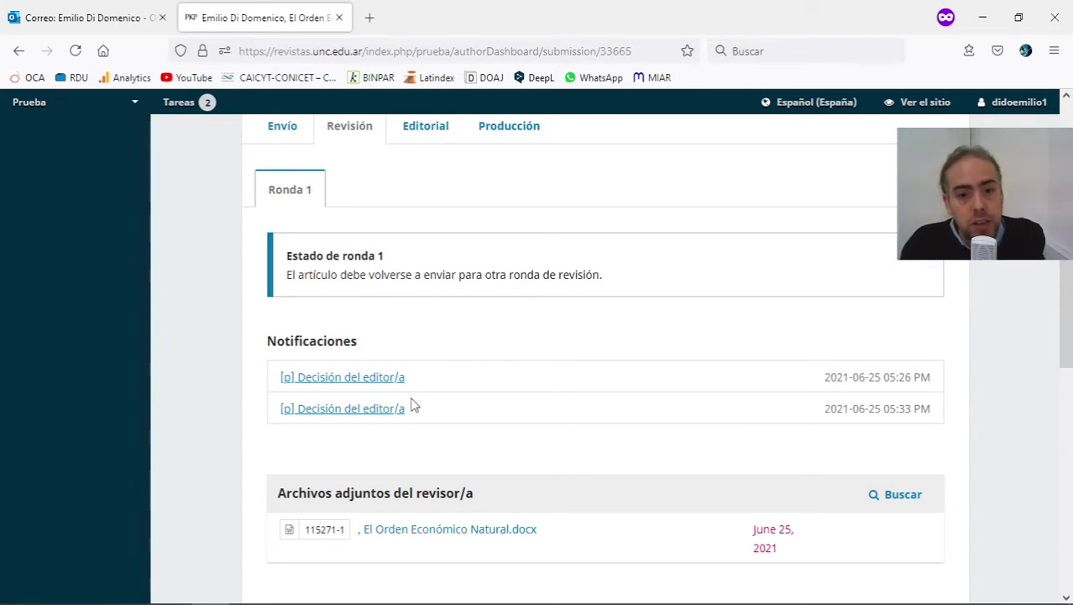
scroll(411, 405, down, 3)
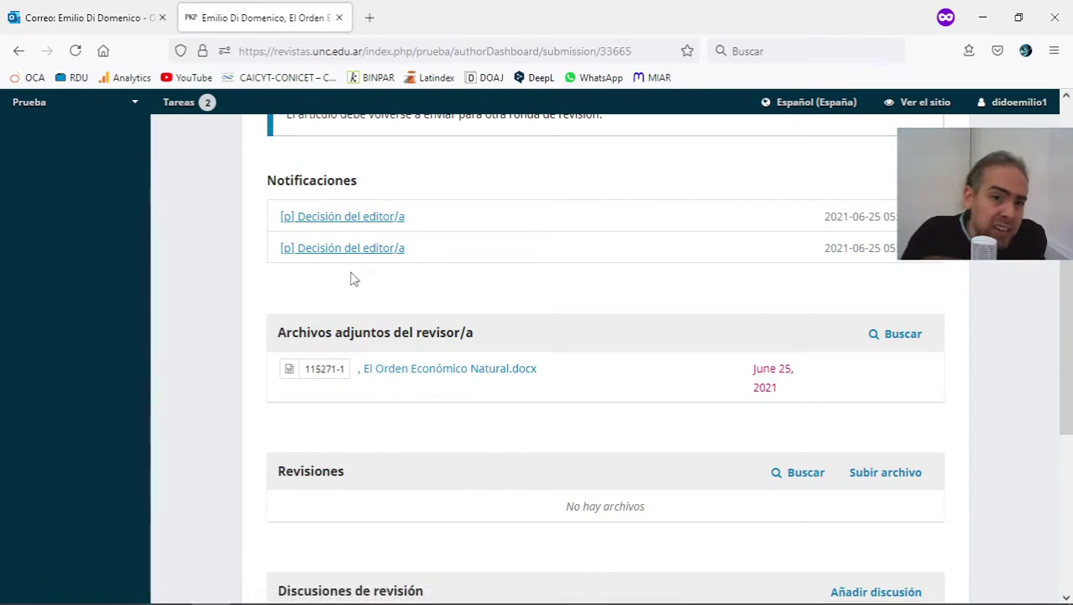
click(84, 17)
click(260, 17)
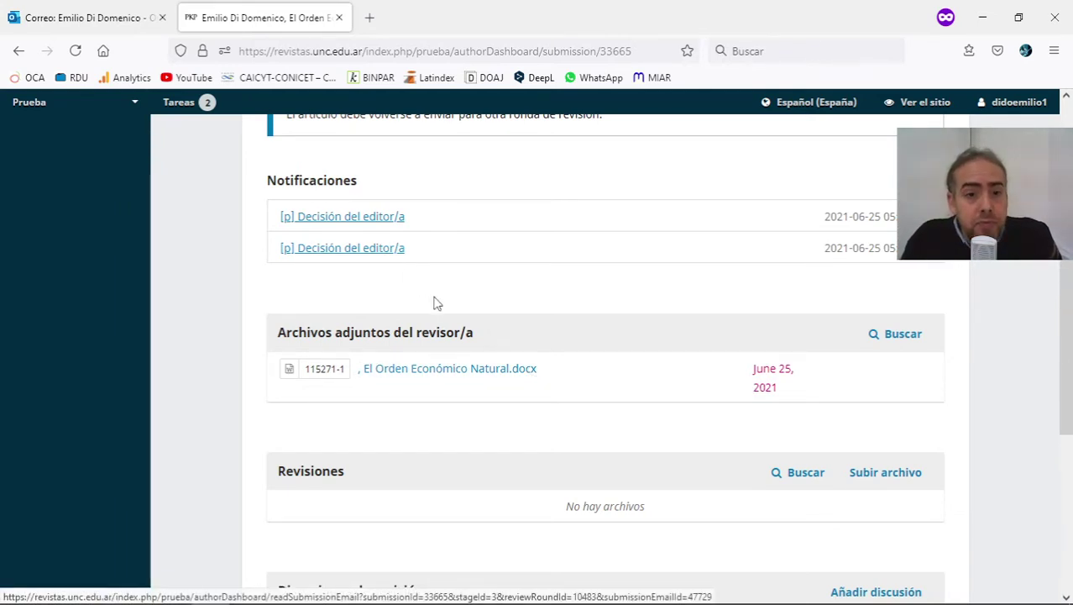
click(126, 17)
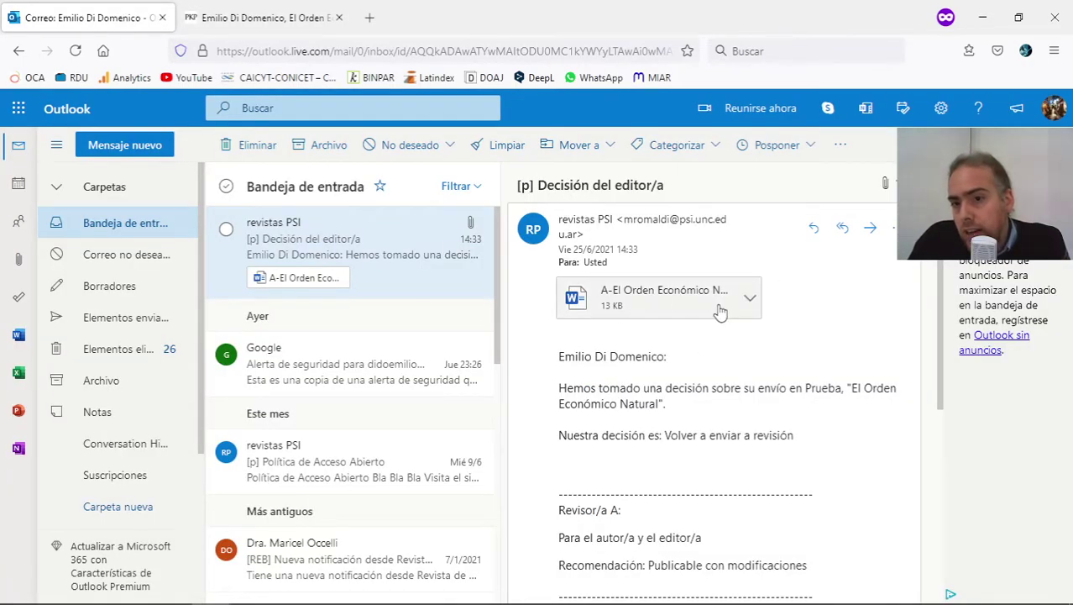
click(290, 17)
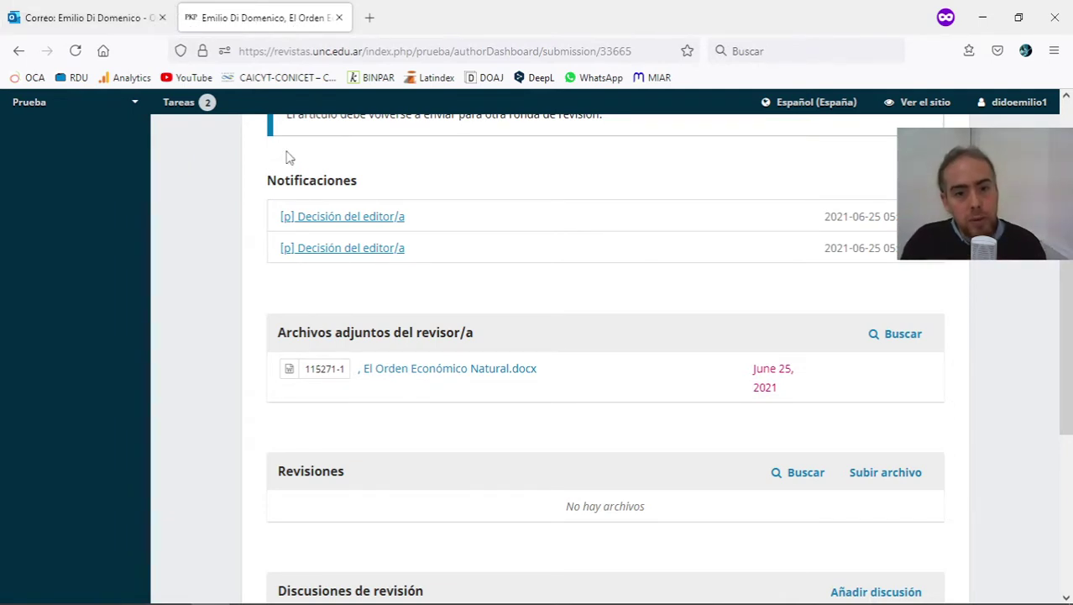
click(336, 251)
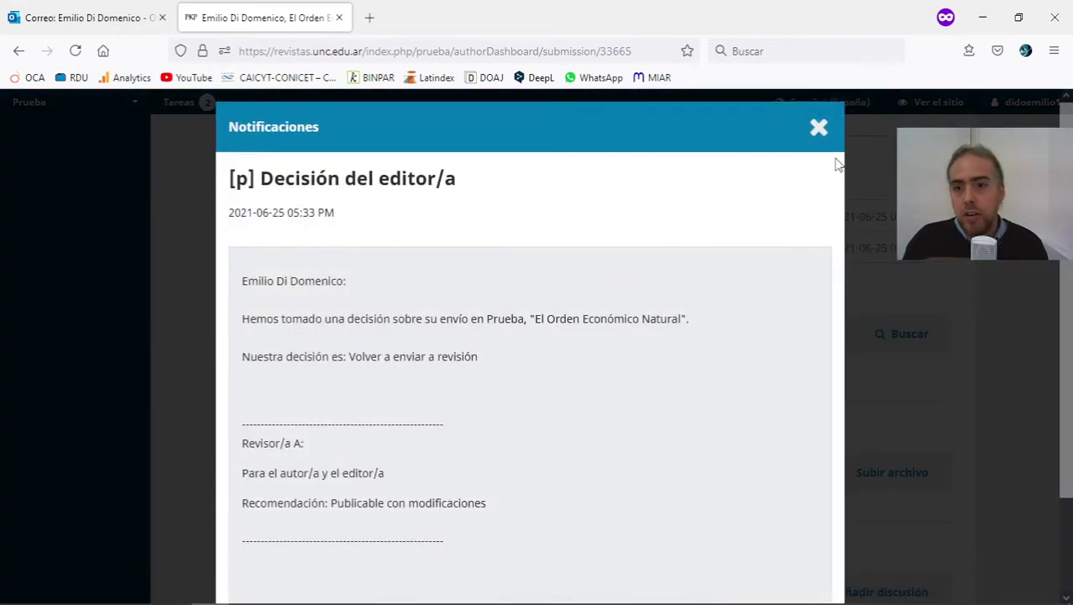
click(819, 127)
key(ctrl+Tab)
scroll(802, 485, down, 2)
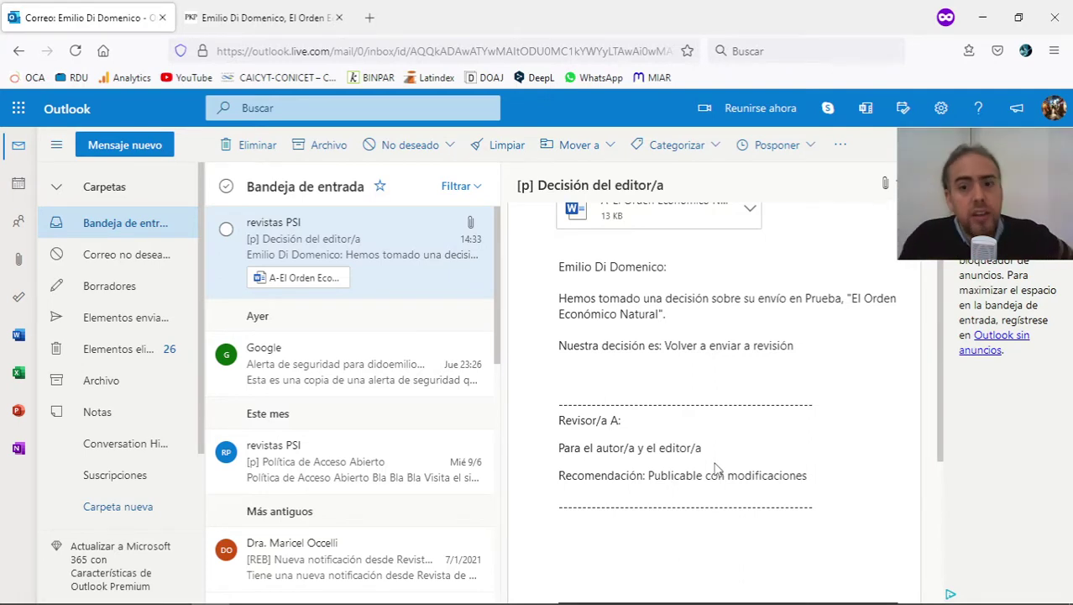
scroll(735, 363, up, 2)
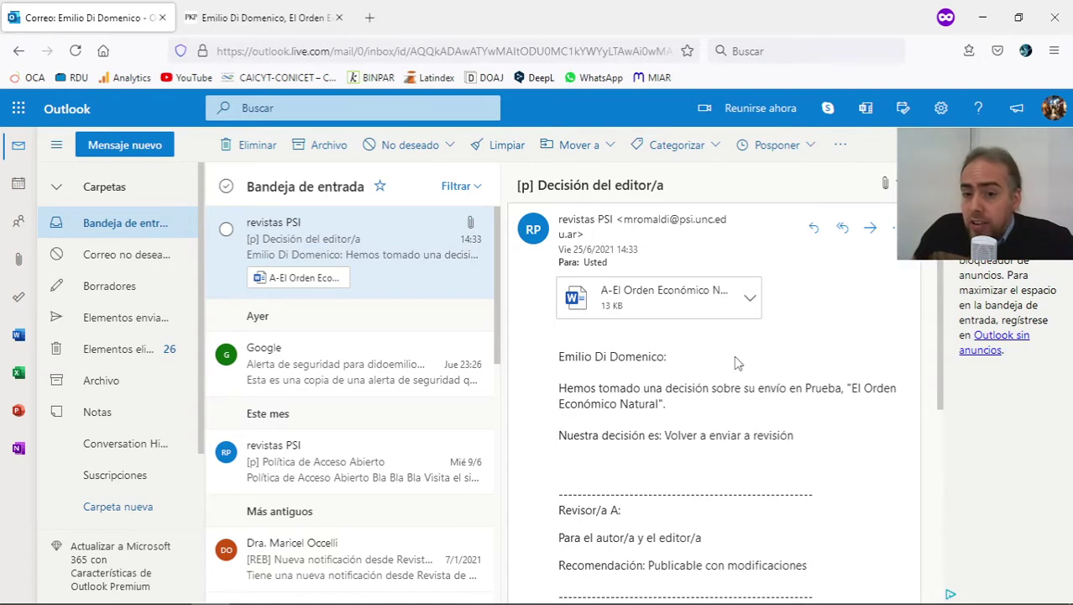
scroll(733, 449, down, 2)
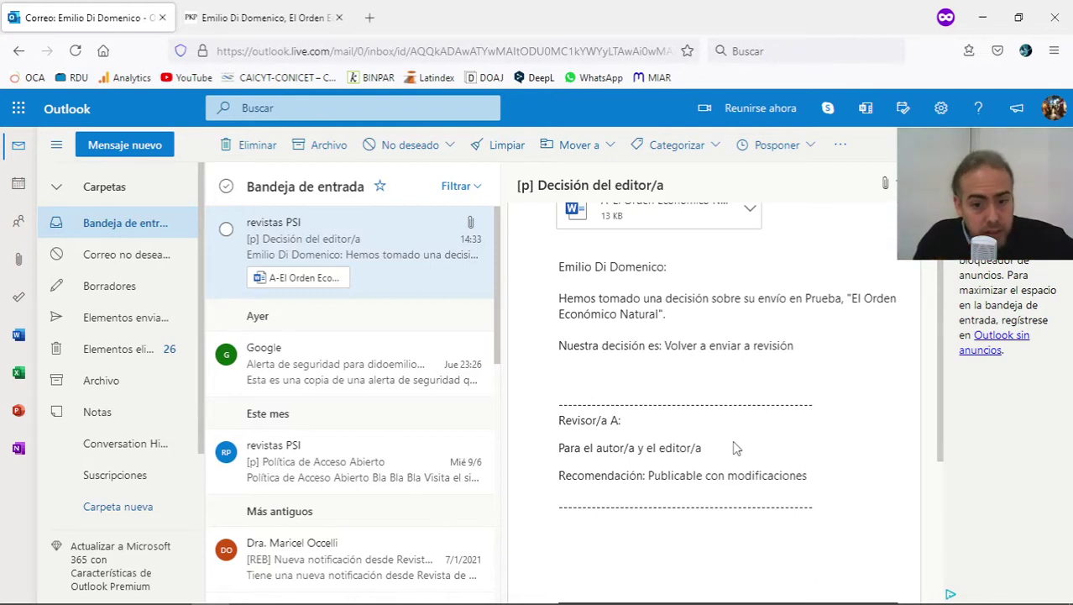
scroll(760, 334, up, 2)
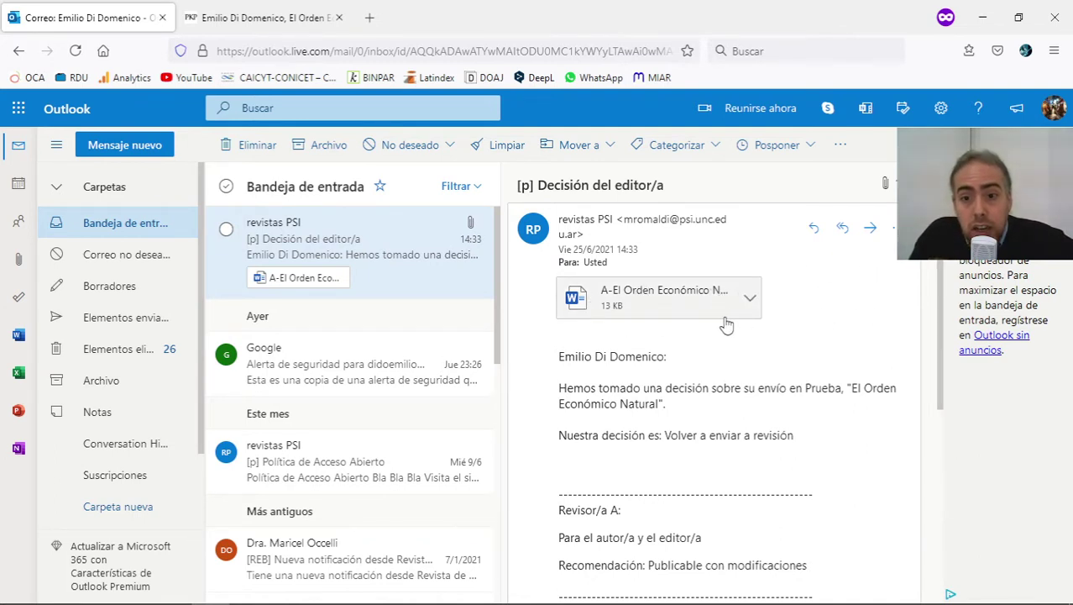
key(ctrl+Tab)
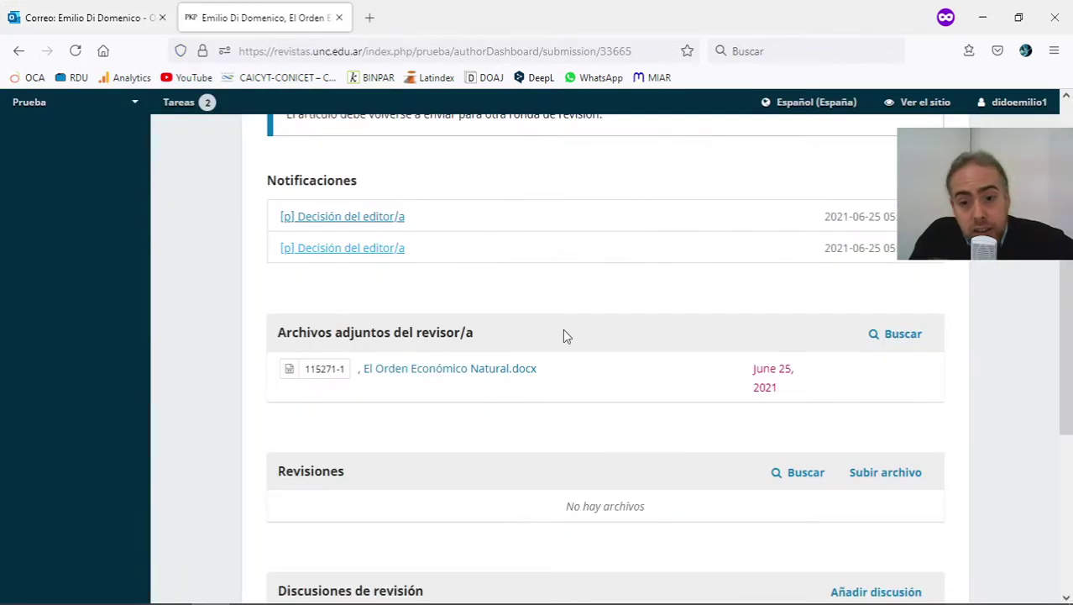
drag(537, 369, 362, 370)
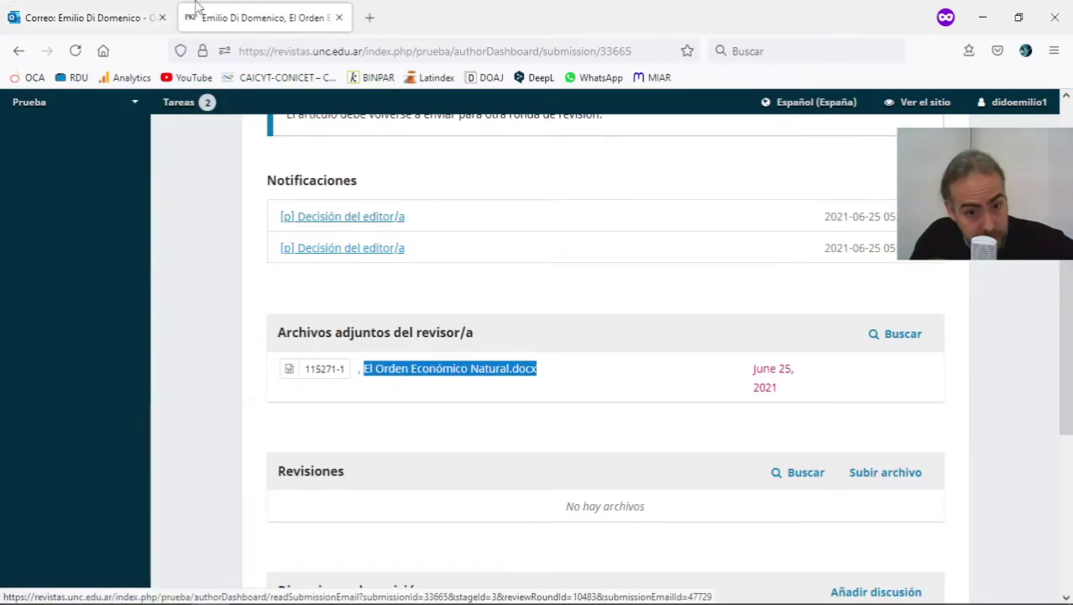
click(77, 14)
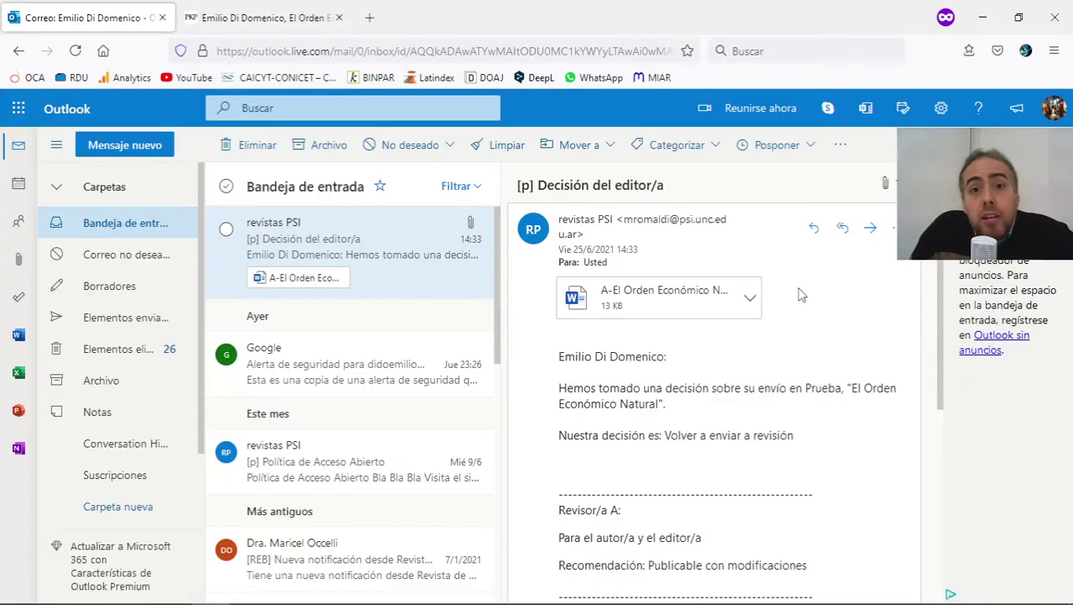
click(268, 20)
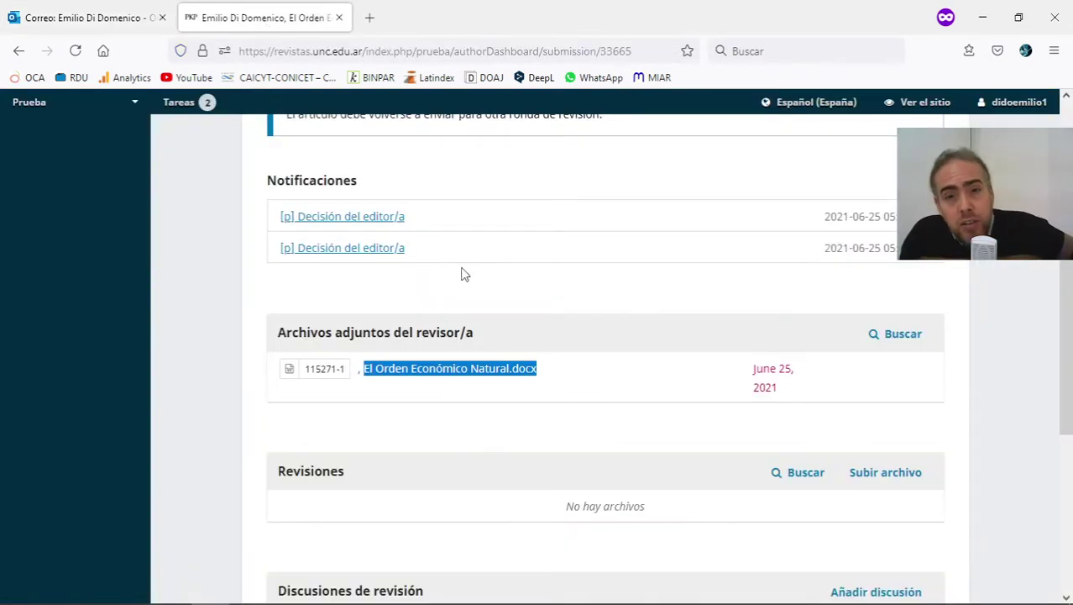
click(433, 259)
scroll(388, 396, down, 1)
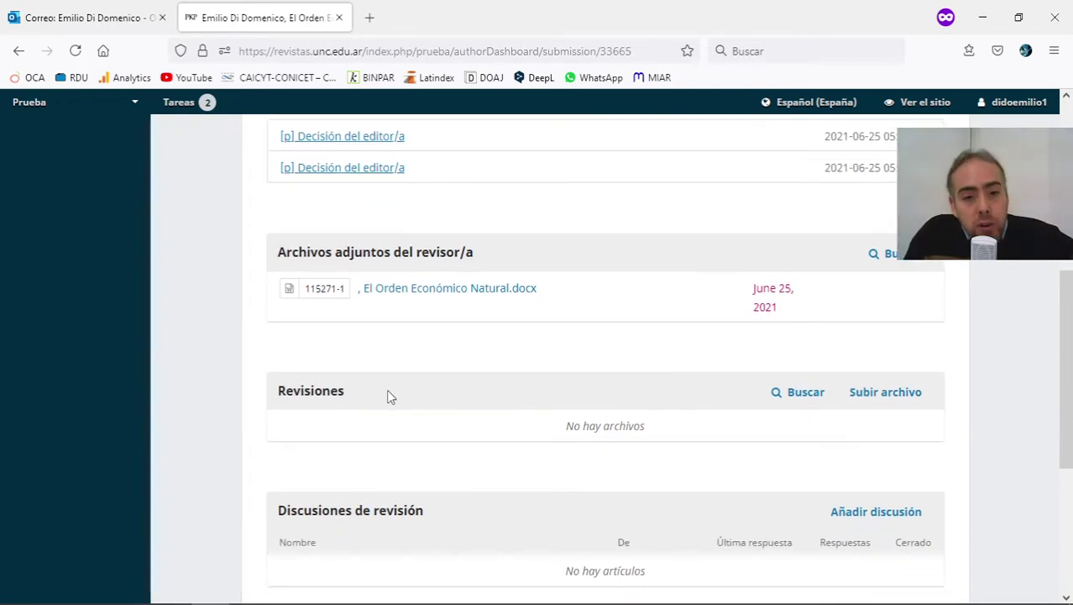
drag(278, 390, 383, 393)
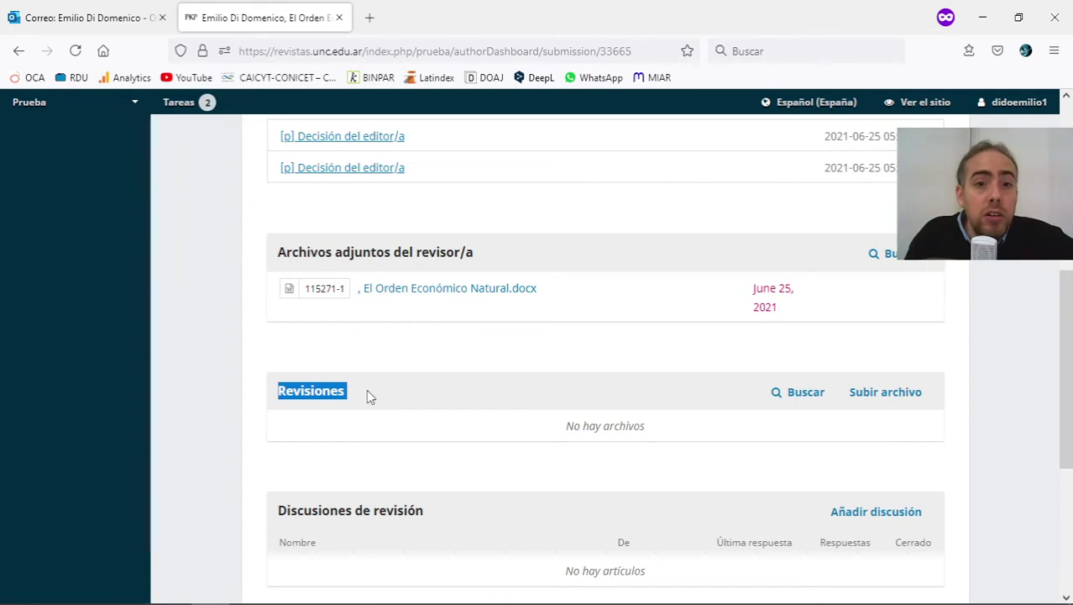
drag(366, 394, 253, 388)
click(293, 386)
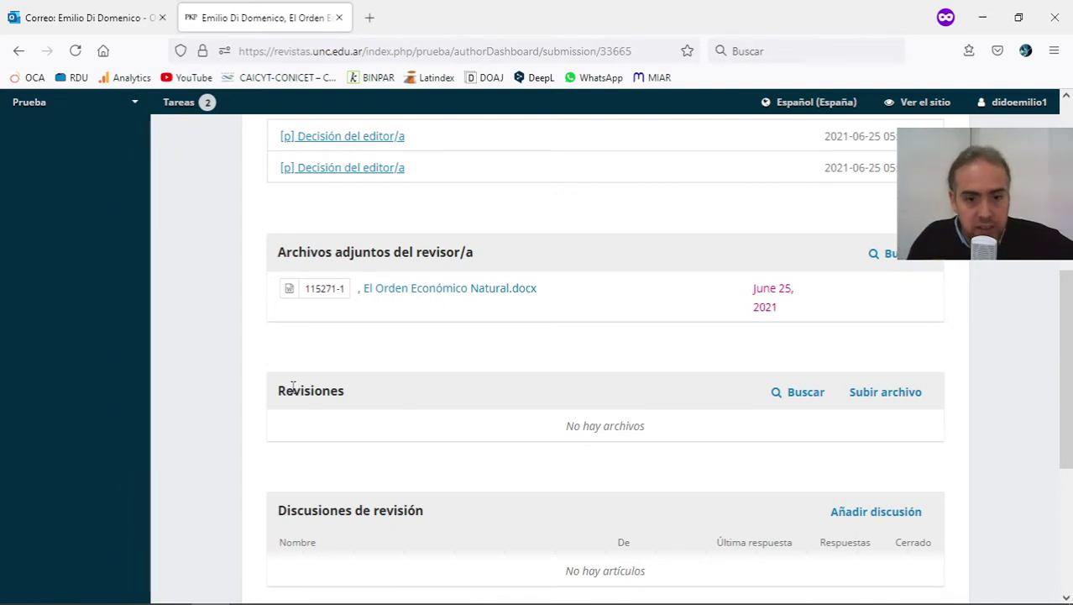
double_click(293, 387)
click(455, 391)
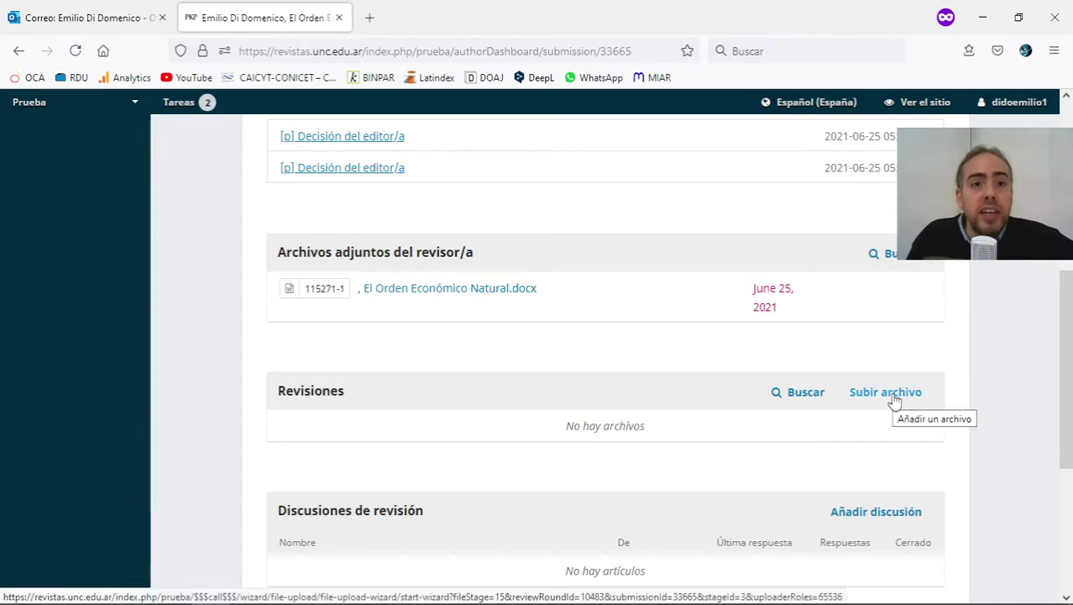
Upload El Orden Económico Natural.docx as Texto del artículo to the round 1 Revisiones list.
click(890, 396)
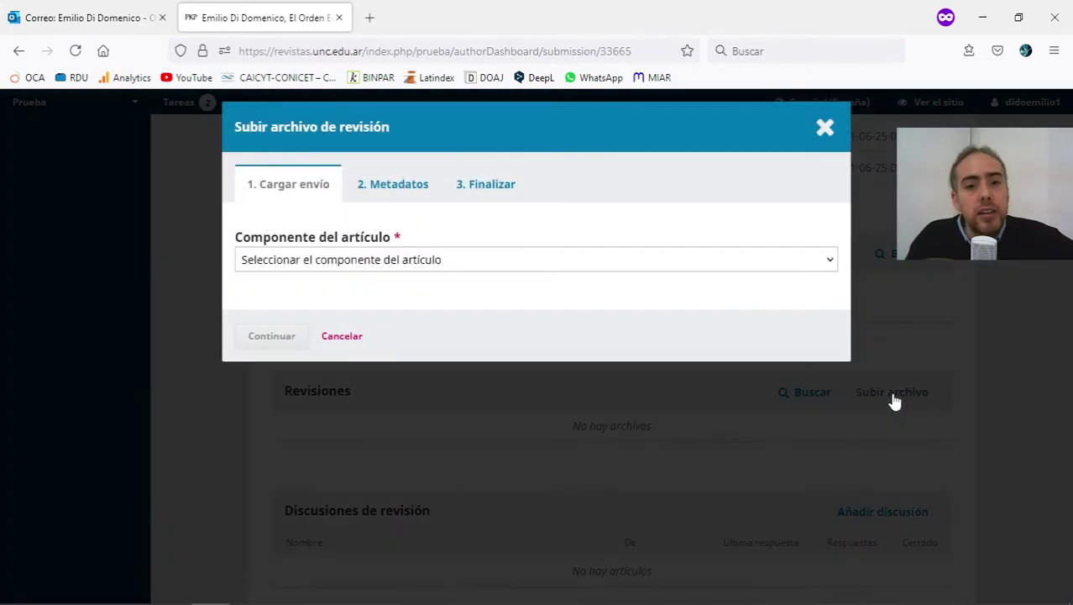
click(407, 267)
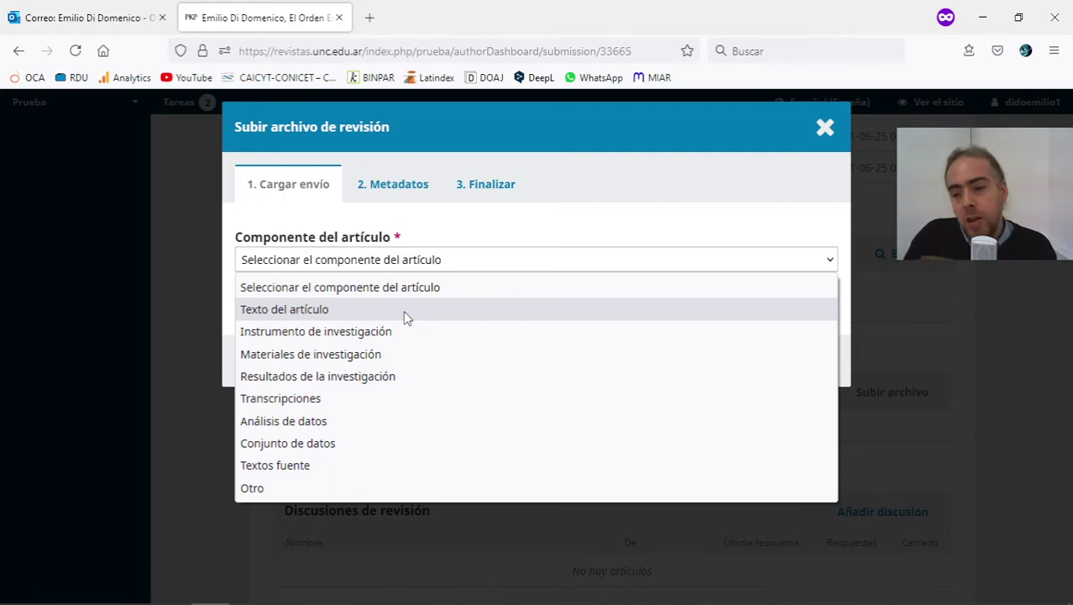
click(407, 317)
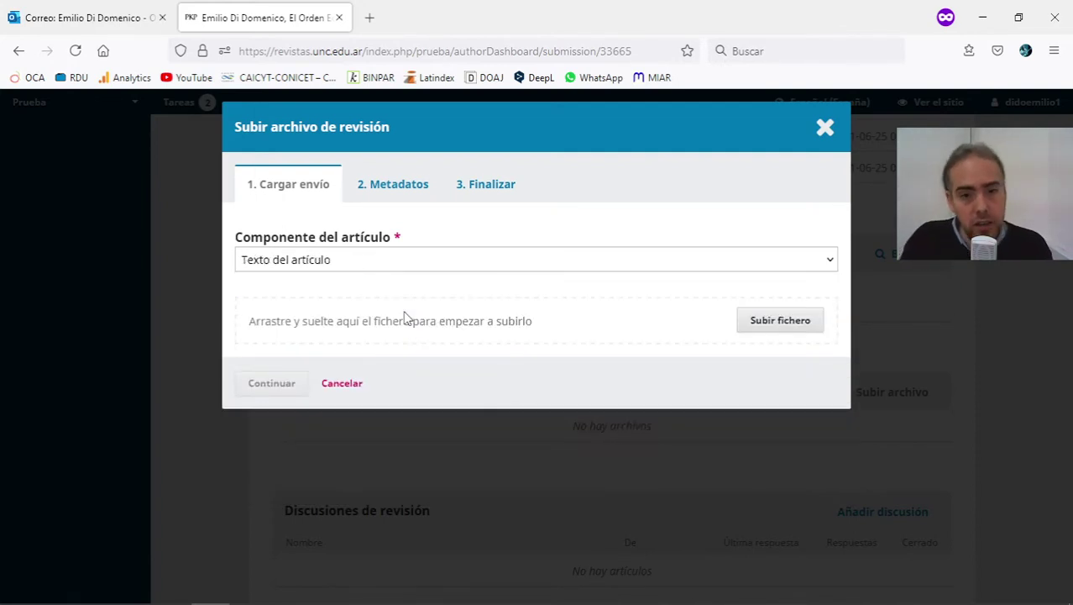
click(792, 327)
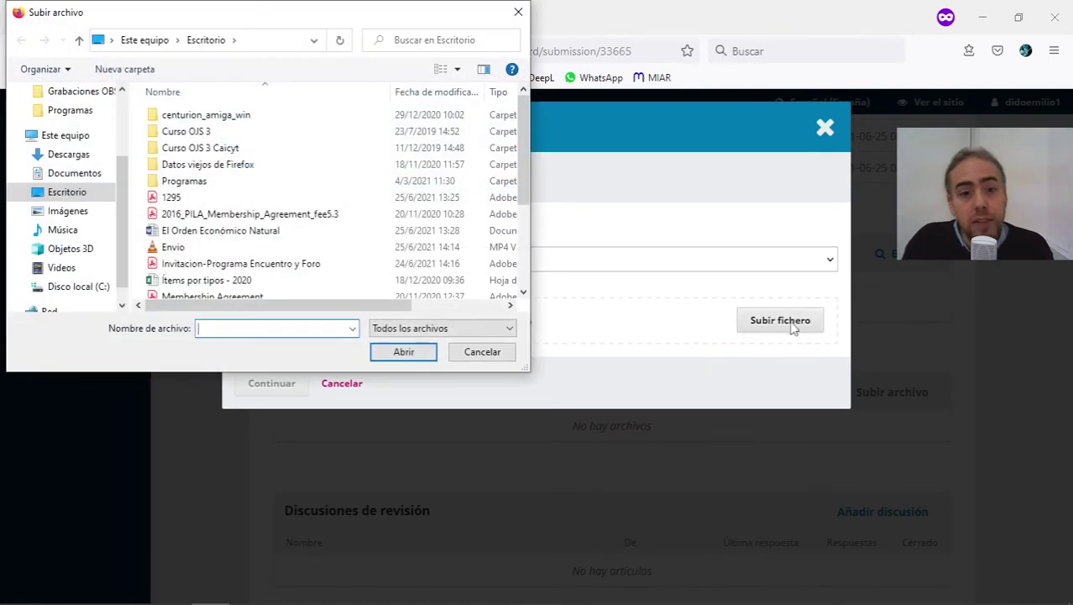
double_click(214, 230)
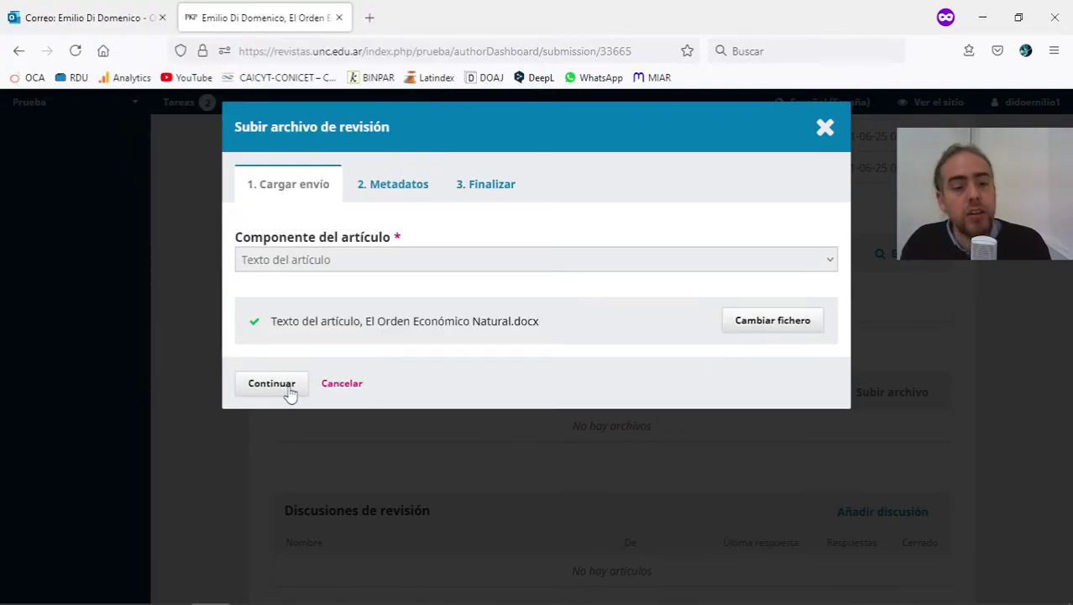
click(283, 388)
click(283, 320)
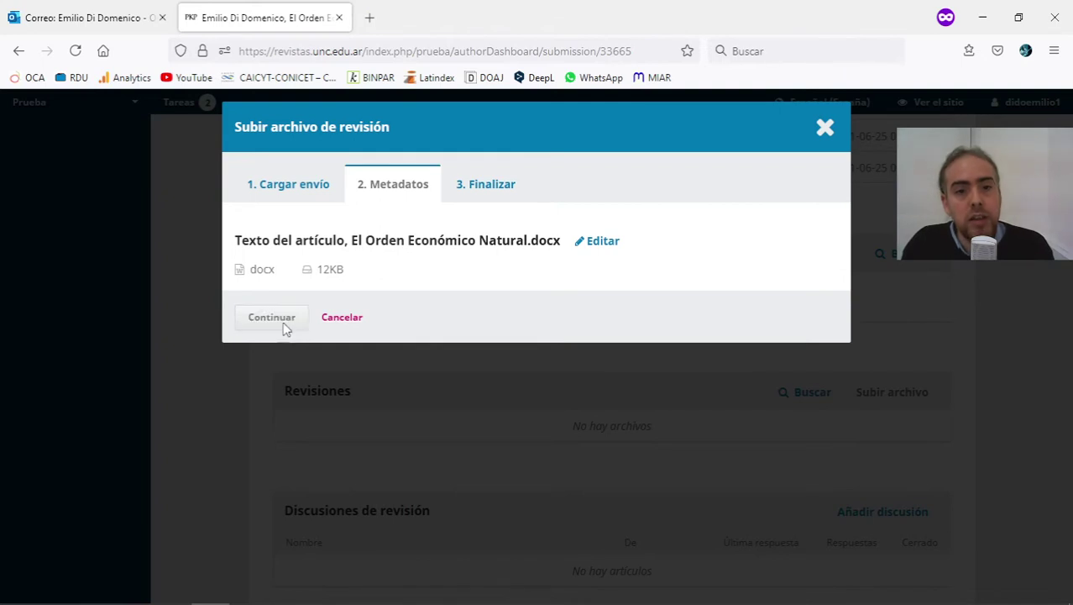
click(277, 377)
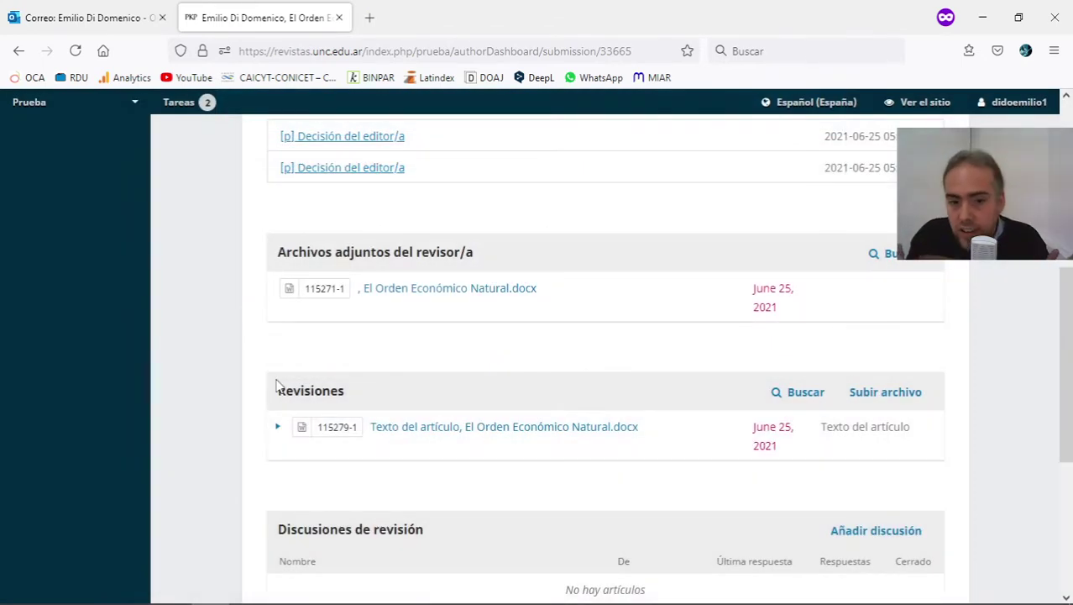
Scroll down to Revisiones showing file 115279-1 and the empty Discusiones de revisión panel.
scroll(538, 432, down, 2)
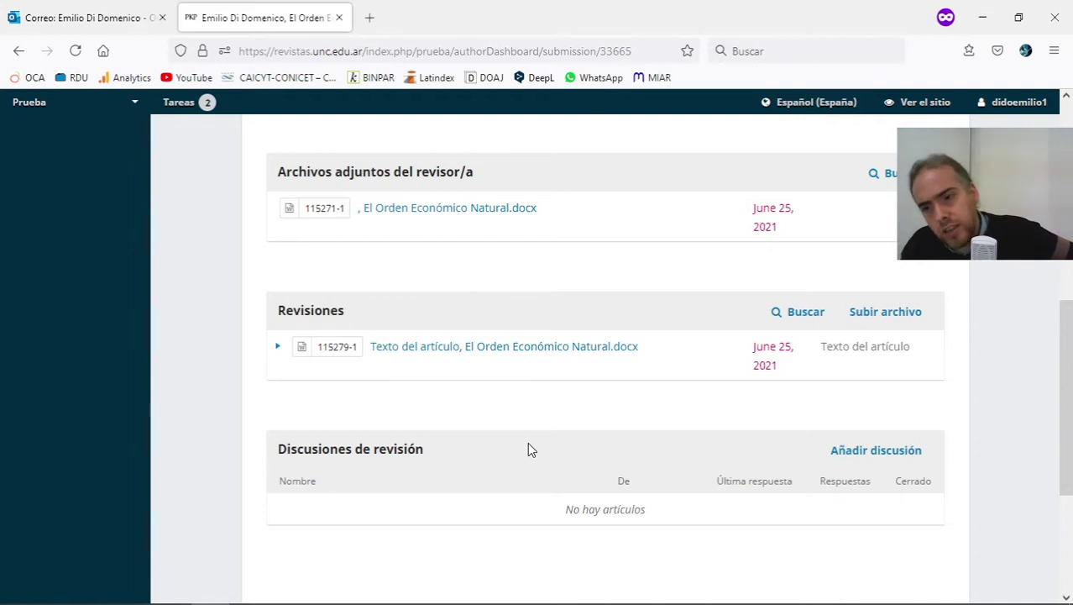
click(885, 461)
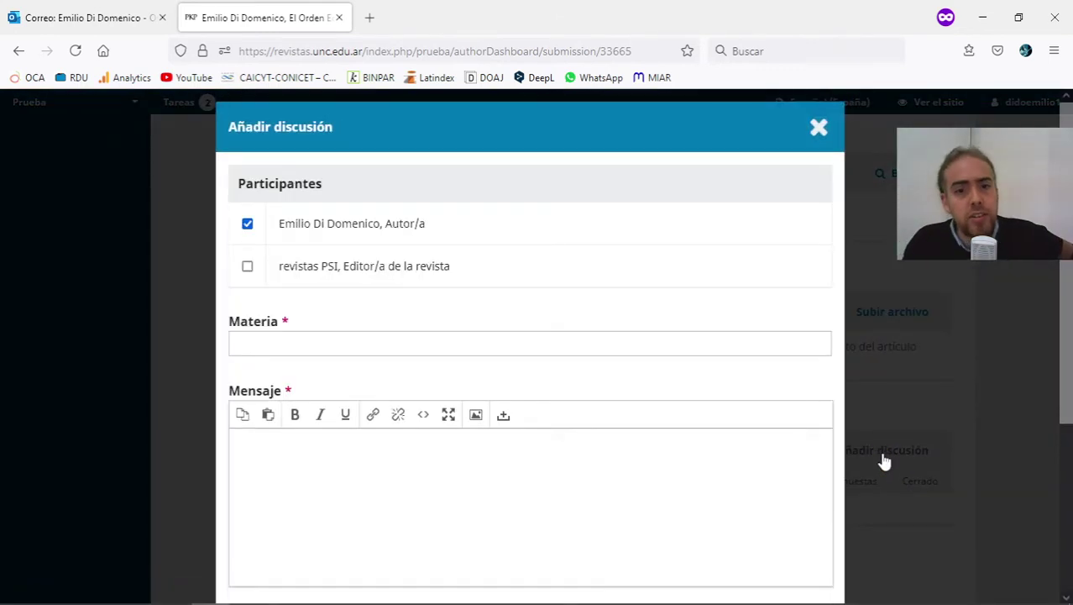
click(246, 267)
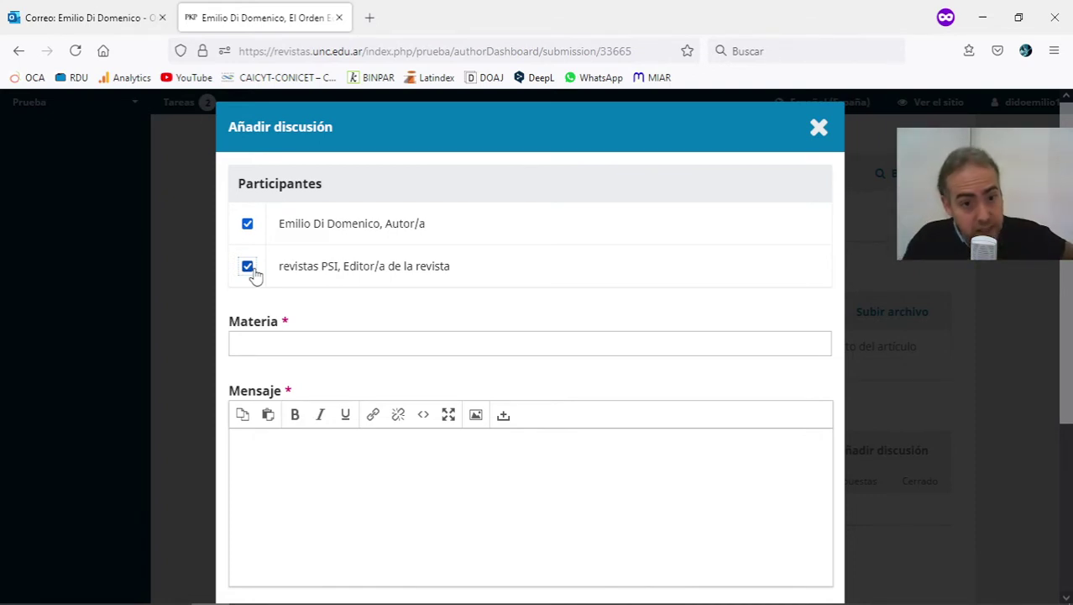
click(258, 338)
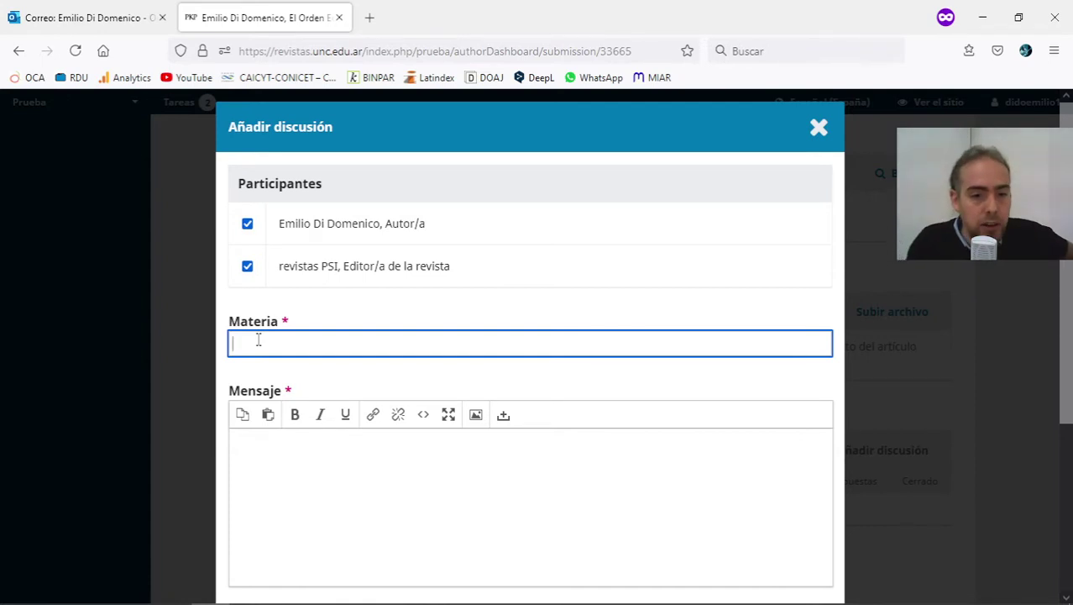
click(371, 443)
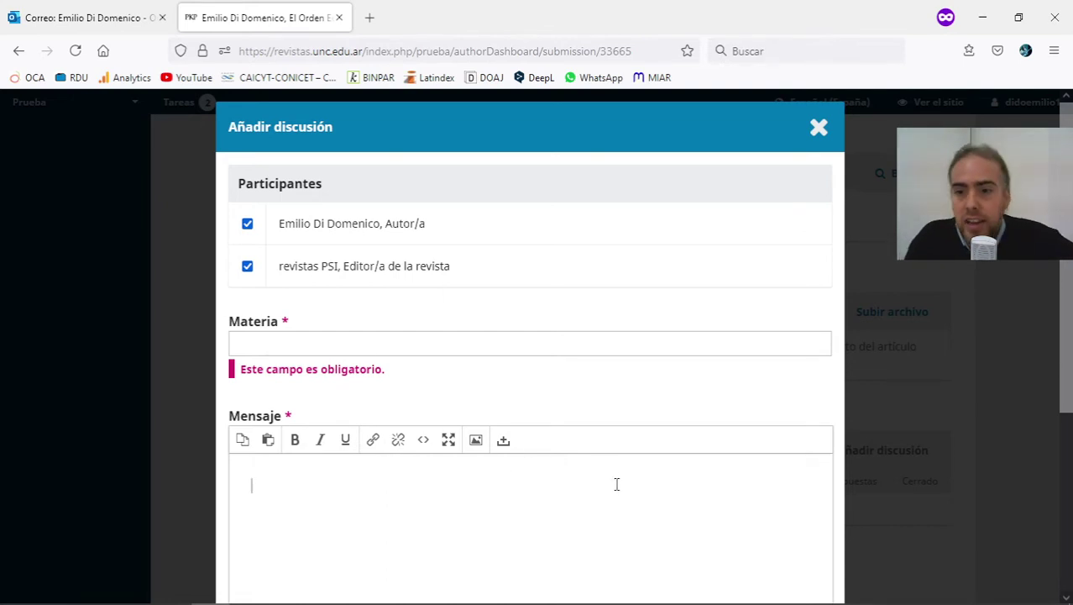
scroll(621, 494, down, 3)
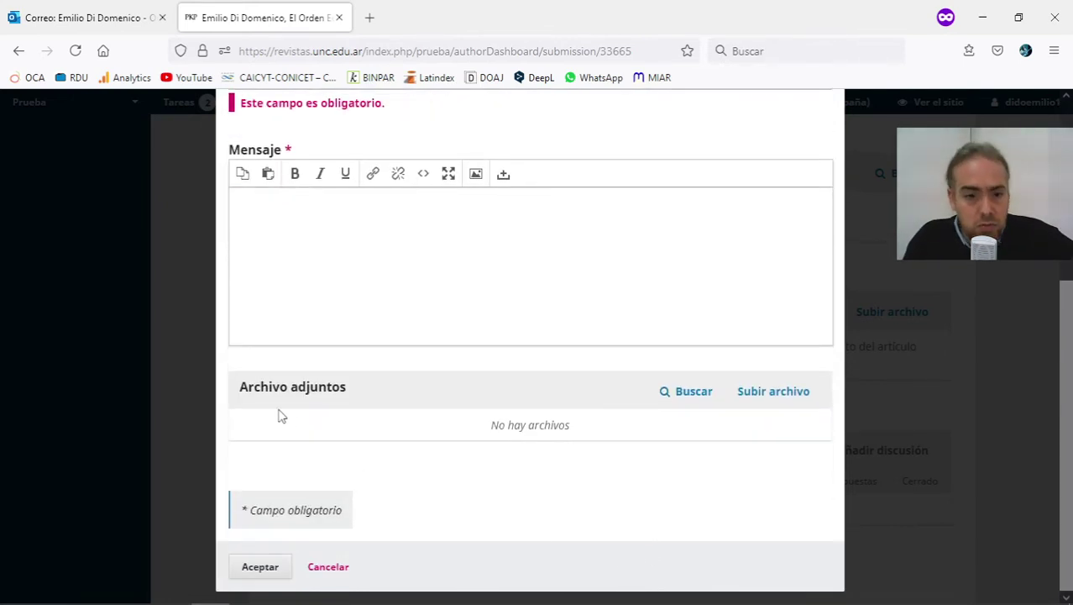
drag(252, 383, 595, 465)
click(595, 465)
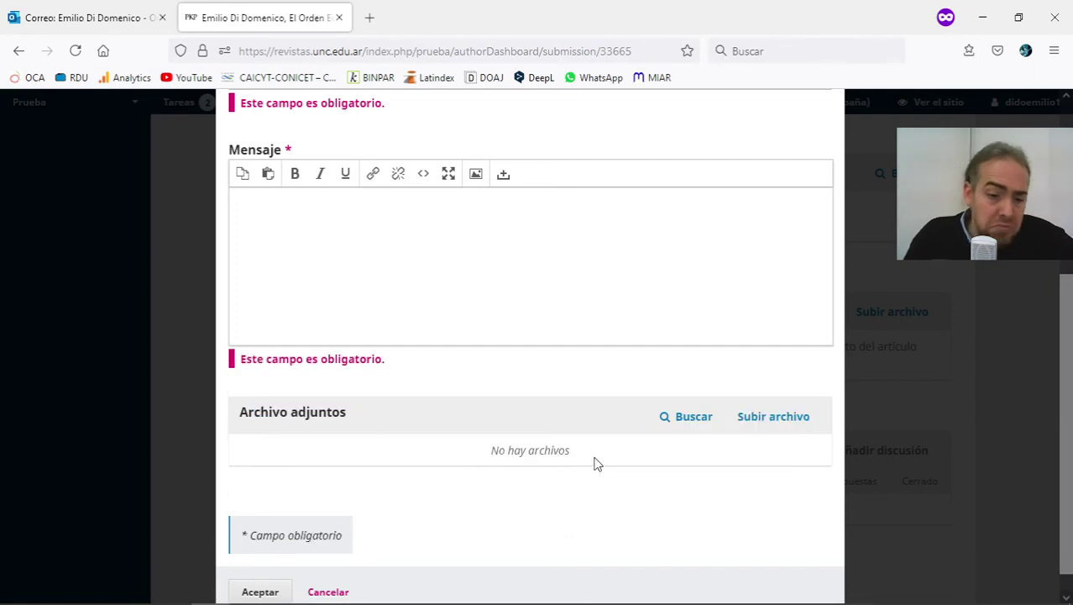
Close the discussion form without saving, scroll to the top, and switch back to the Outlook email.
click(328, 591)
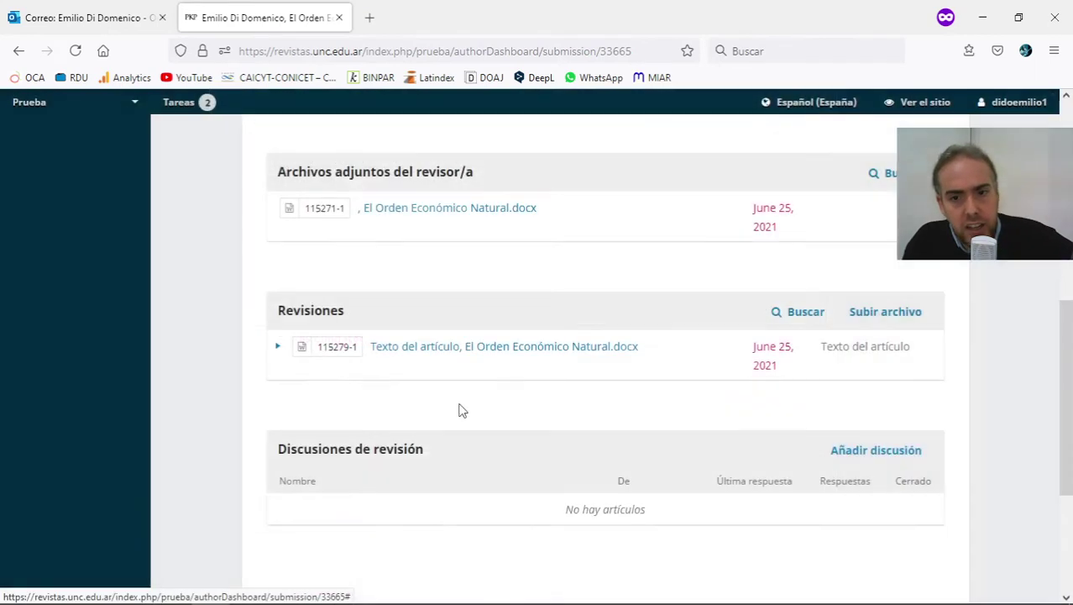
scroll(555, 504, up, 6)
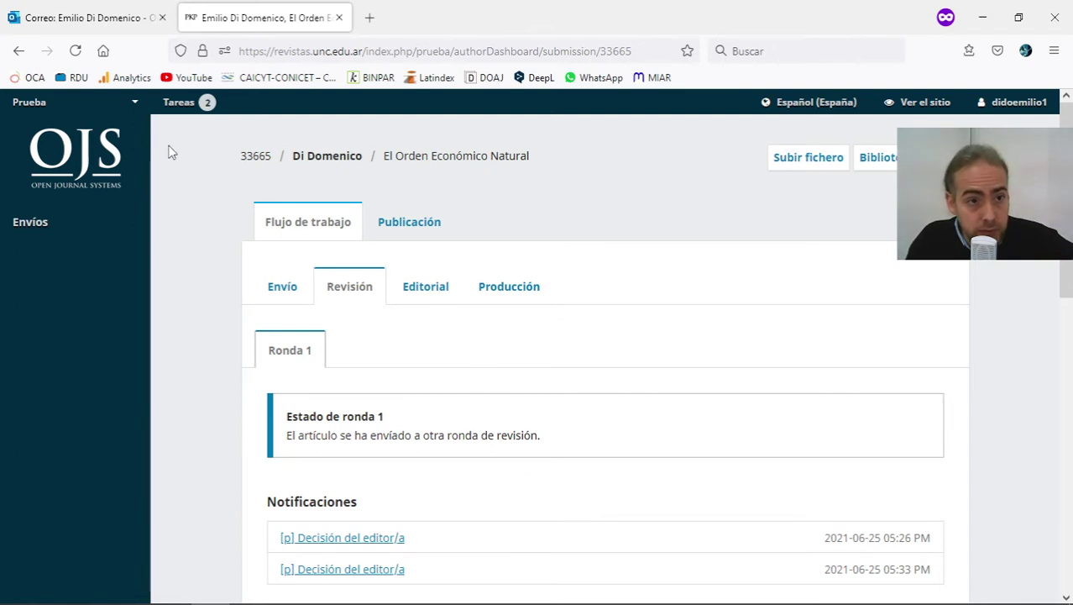
click(92, 18)
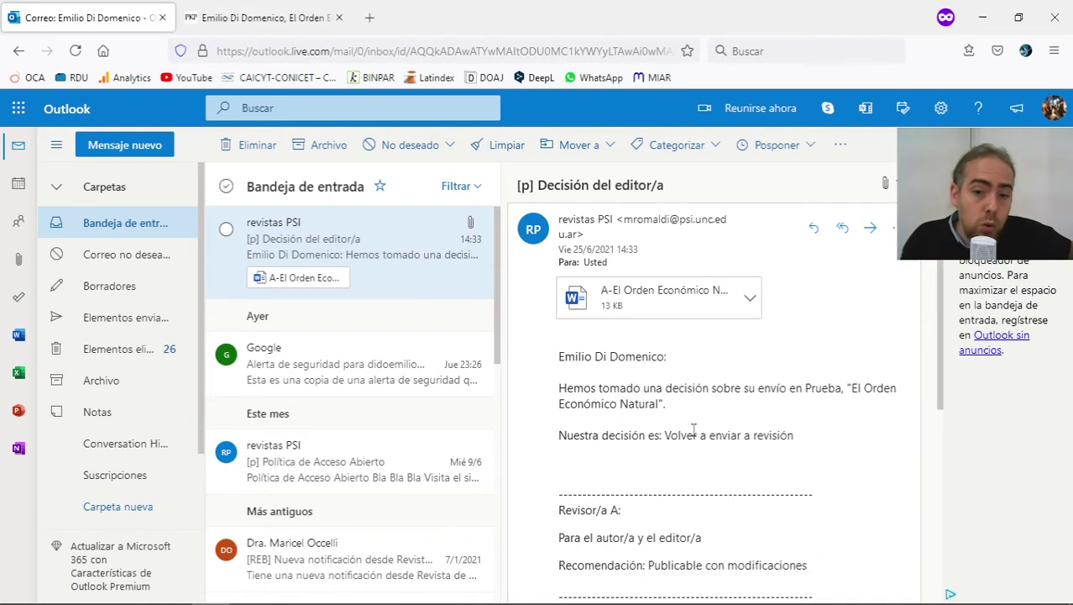
Read the decision email down to the 'Publicable con modificaciones' recommendation and the Prueba signature link.
scroll(734, 525, down, 3)
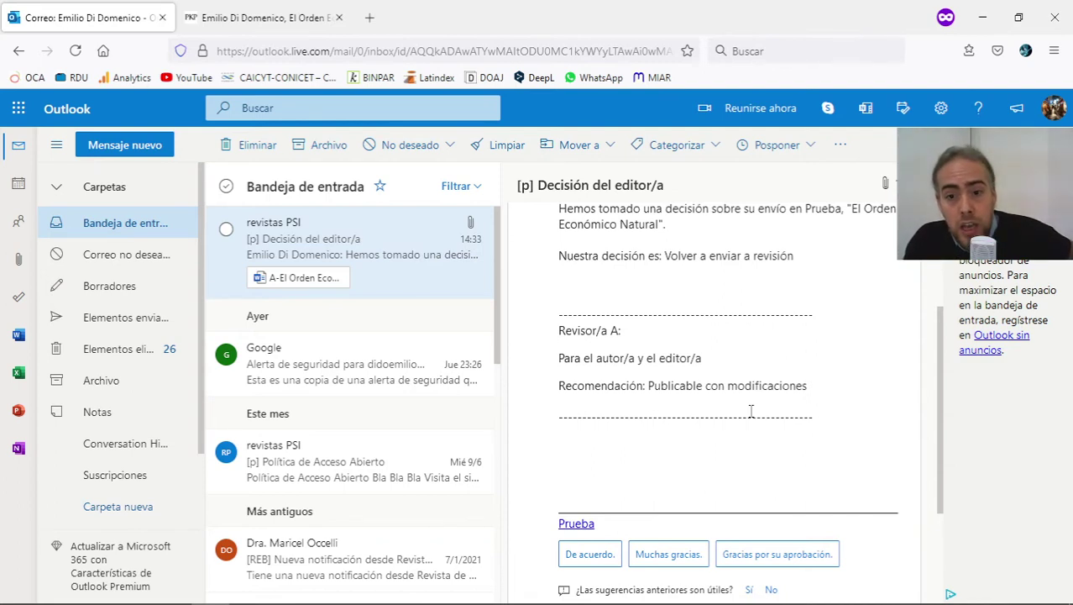
scroll(752, 410, up, 3)
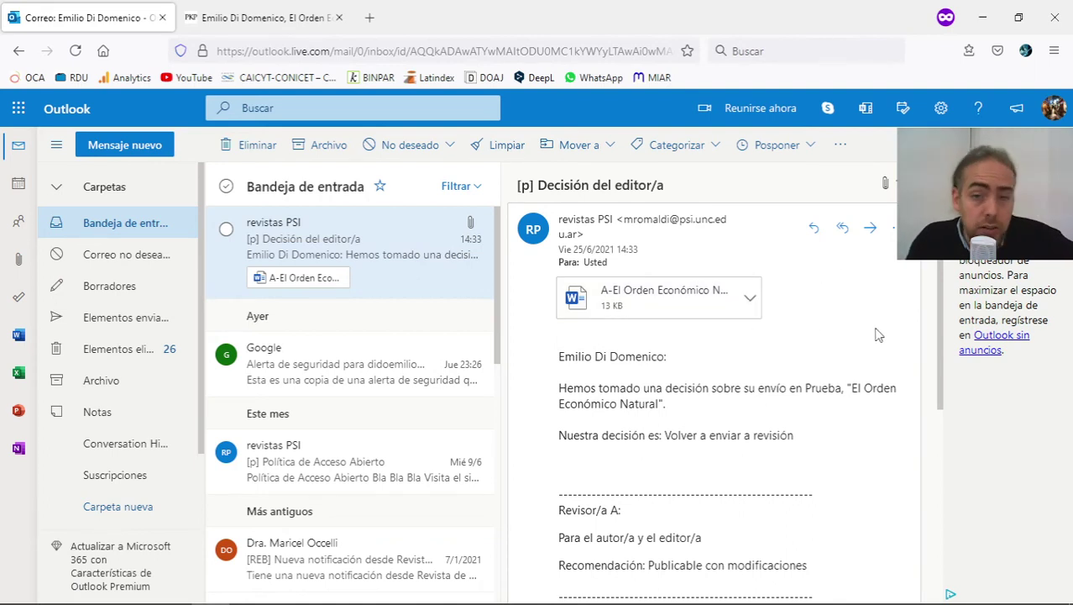
scroll(874, 332, down, 6)
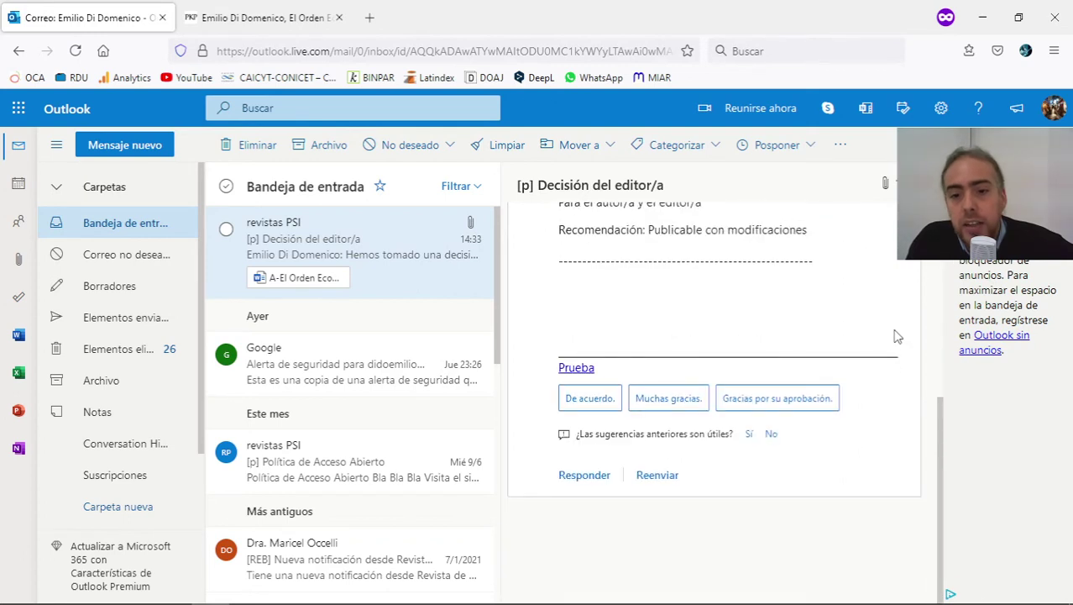
scroll(805, 328, up, 6)
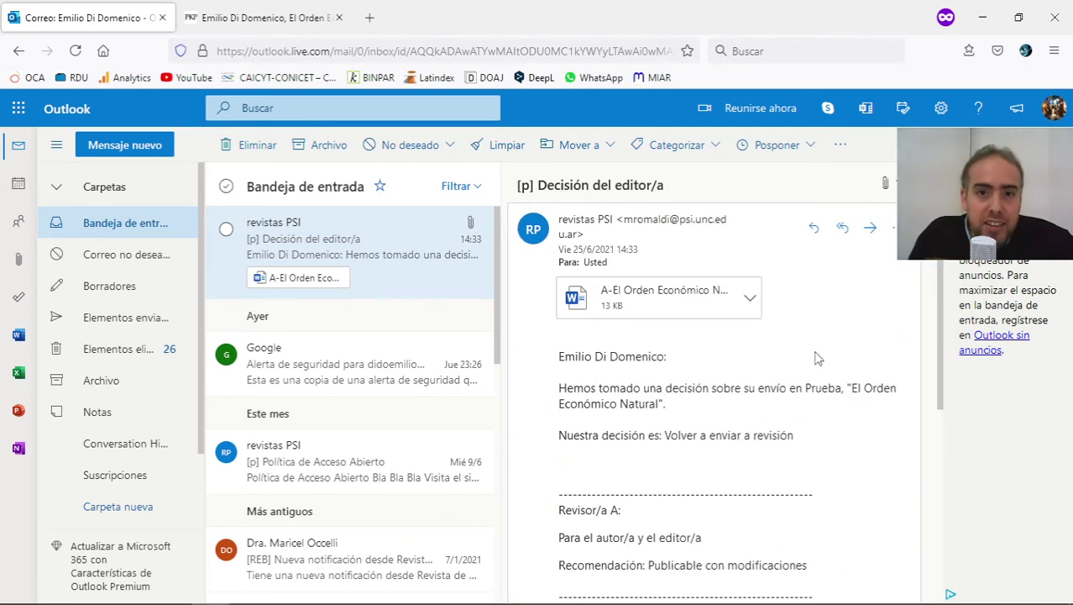
scroll(815, 357, down, 5)
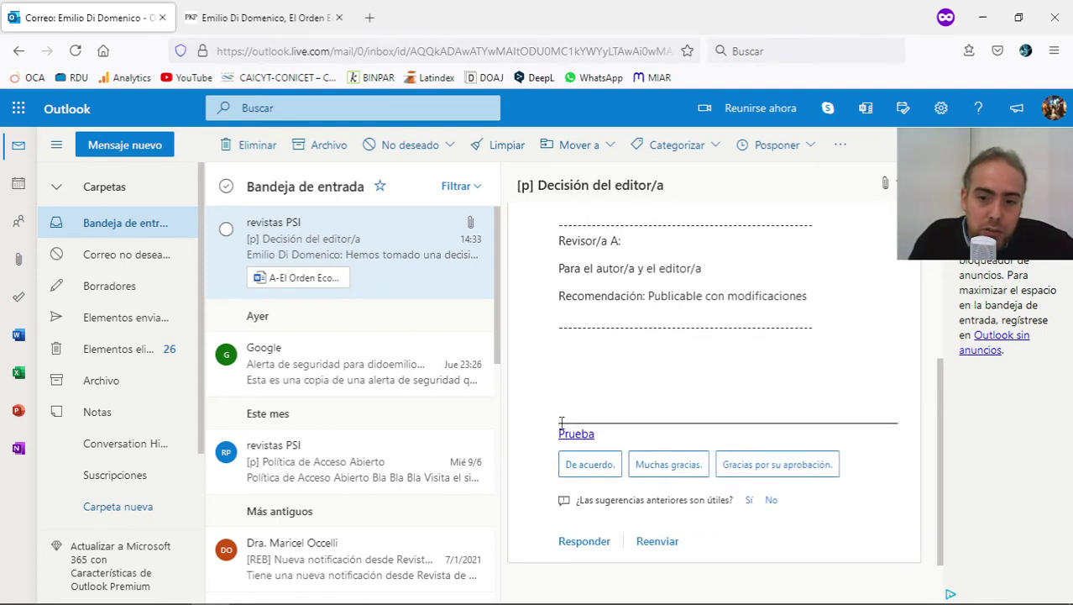
drag(561, 421, 624, 445)
click(623, 445)
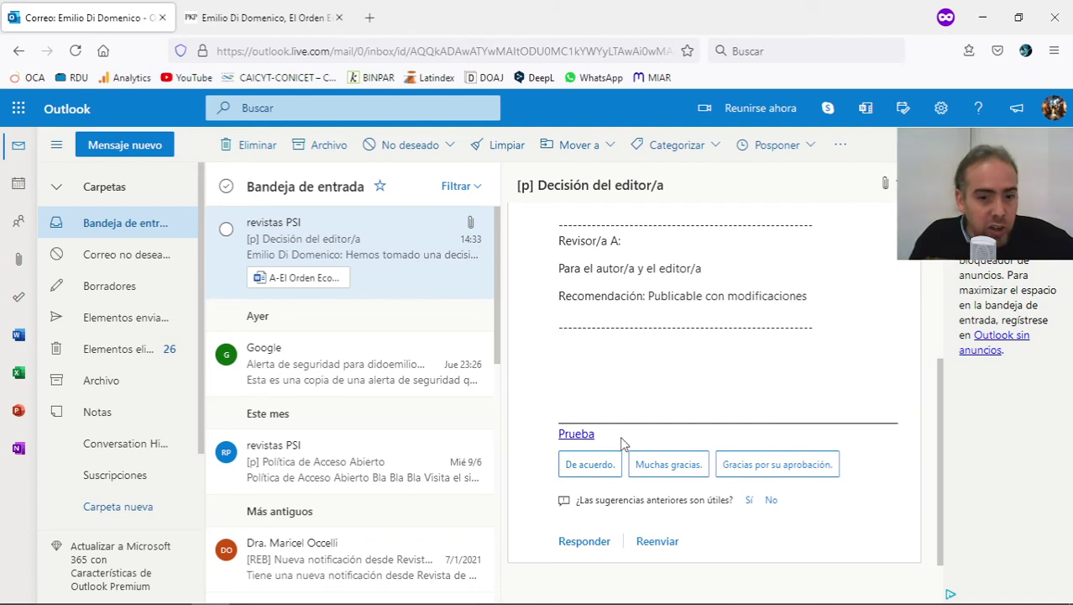
Follow the email's Prueba link and open submission 33665 from the Panel de control dashboard.
click(576, 433)
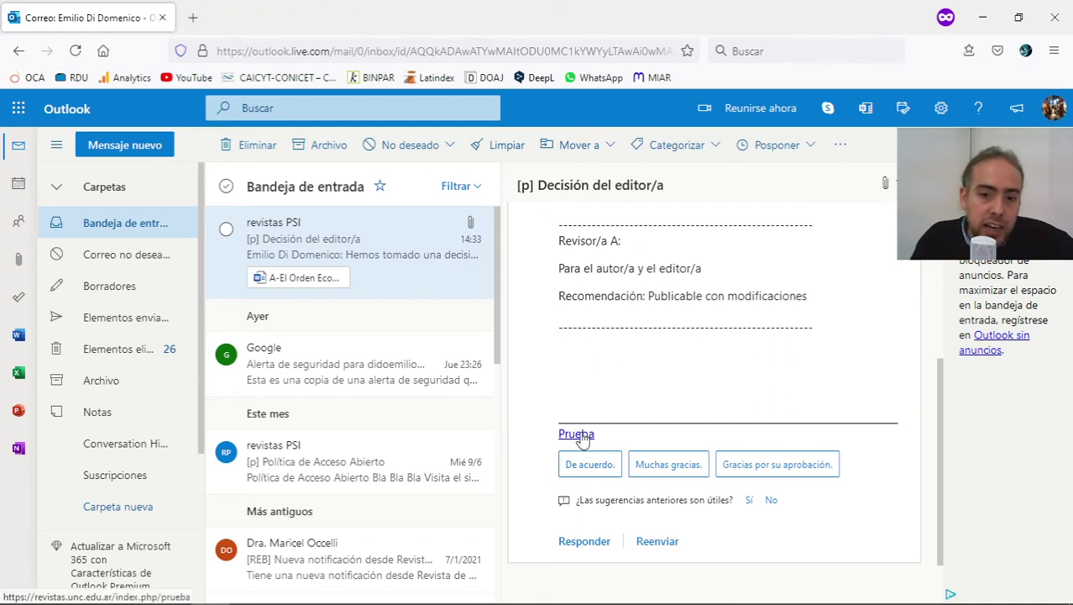
click(274, 9)
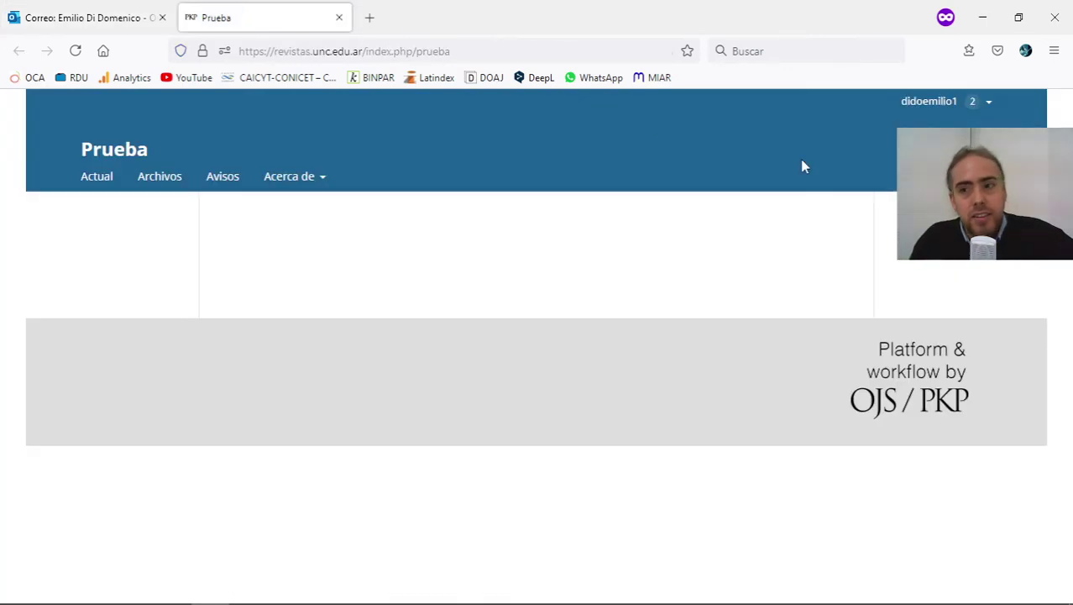
click(914, 123)
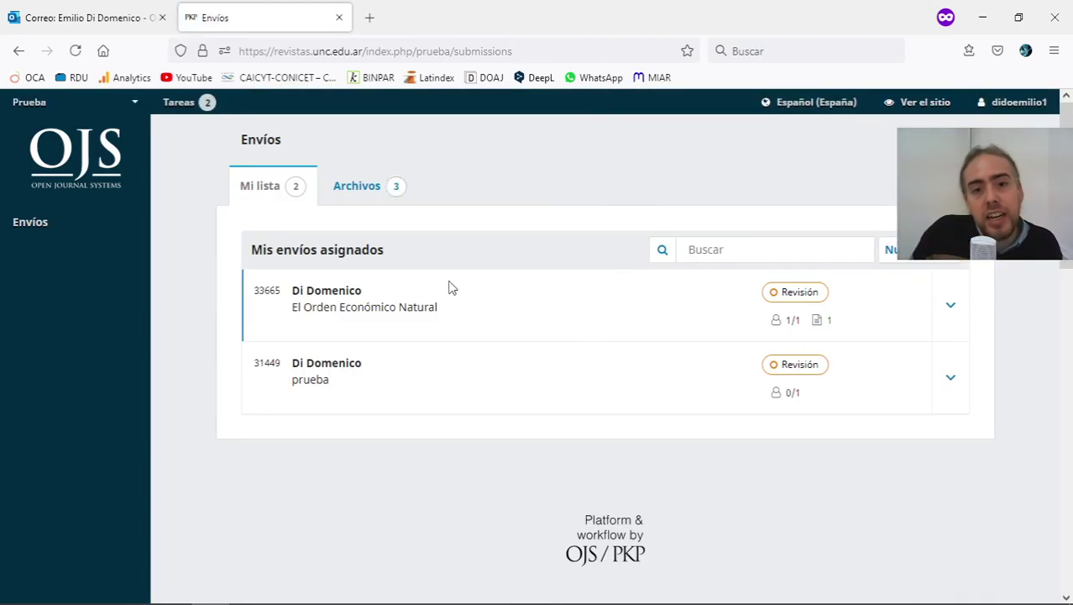
click(422, 318)
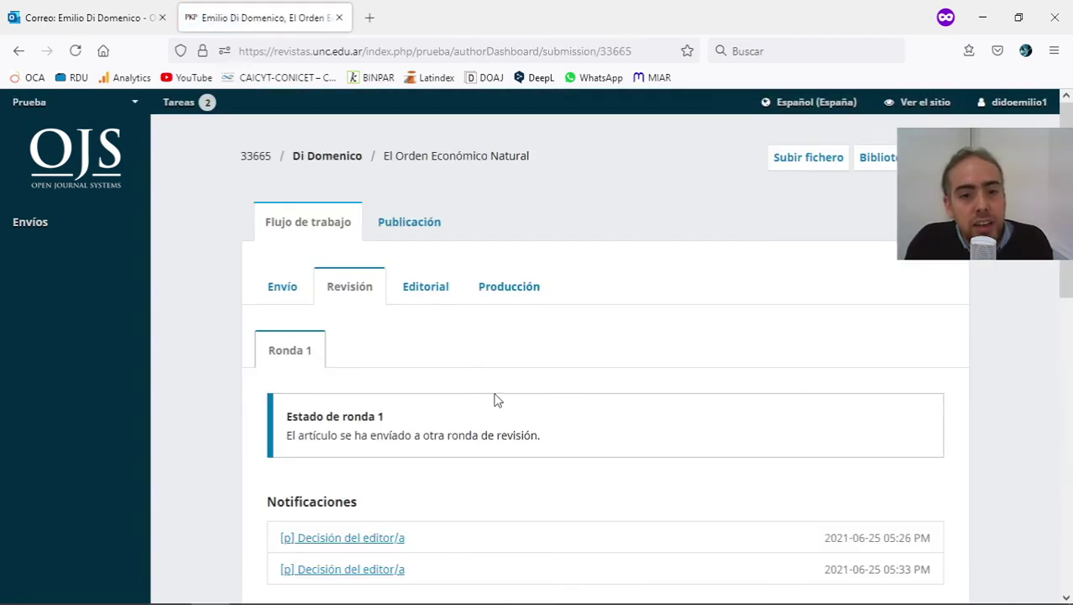
Check round 1's two editor decision notifications and the reviewer's attached file name.
scroll(482, 436, down, 2)
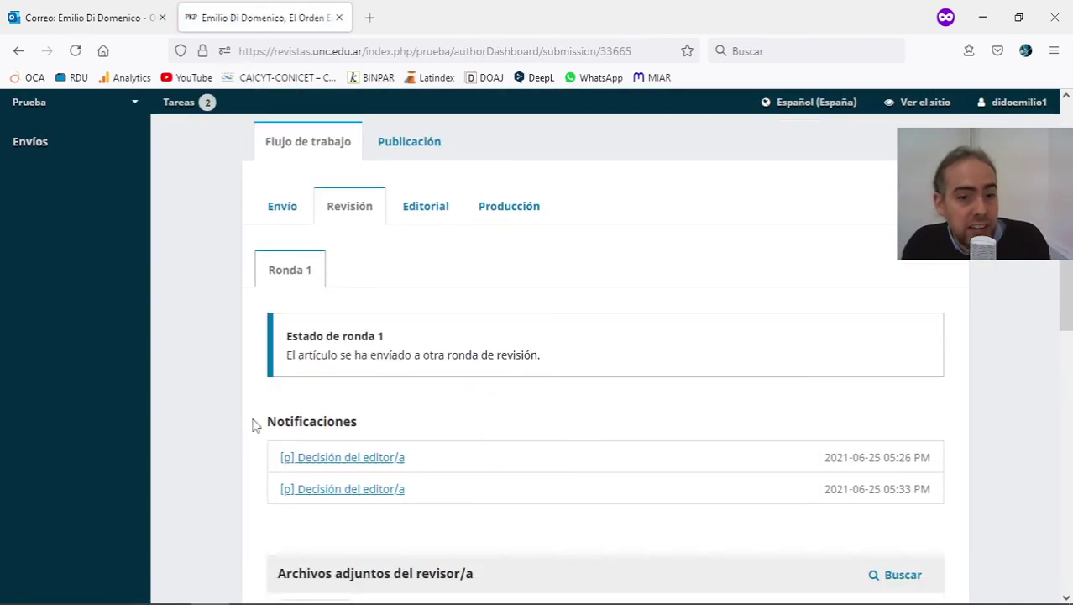
drag(267, 421, 420, 489)
click(488, 497)
scroll(576, 446, down, 2)
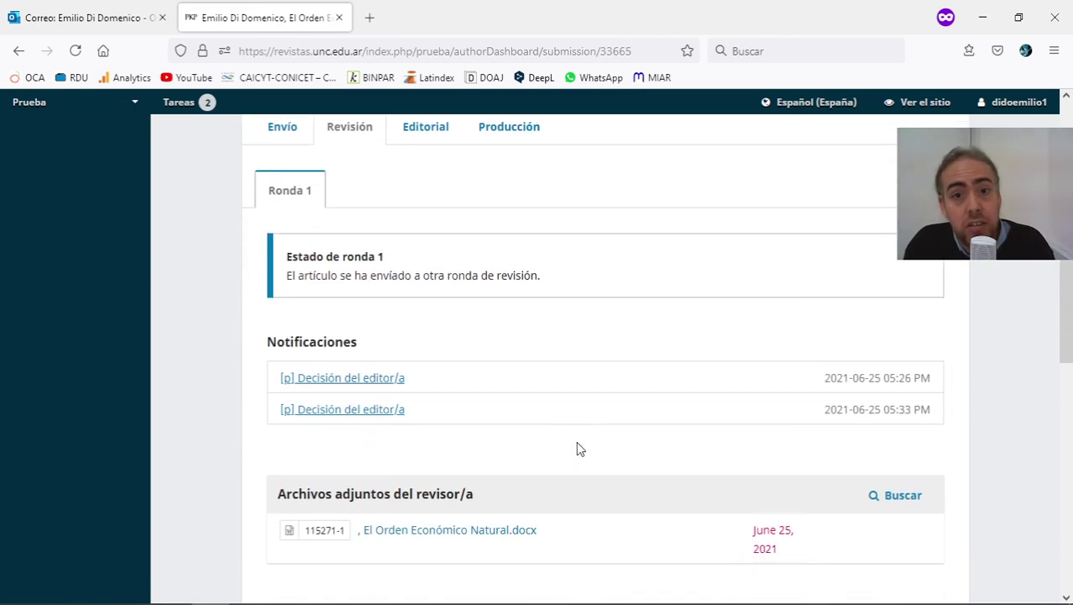
scroll(576, 446, down, 2)
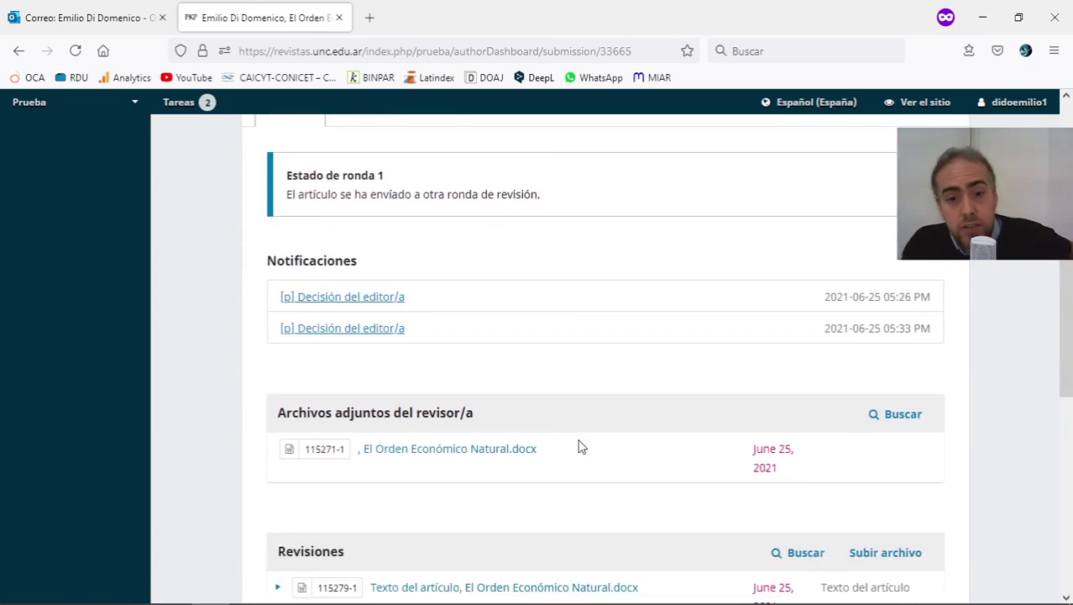
drag(553, 458, 376, 460)
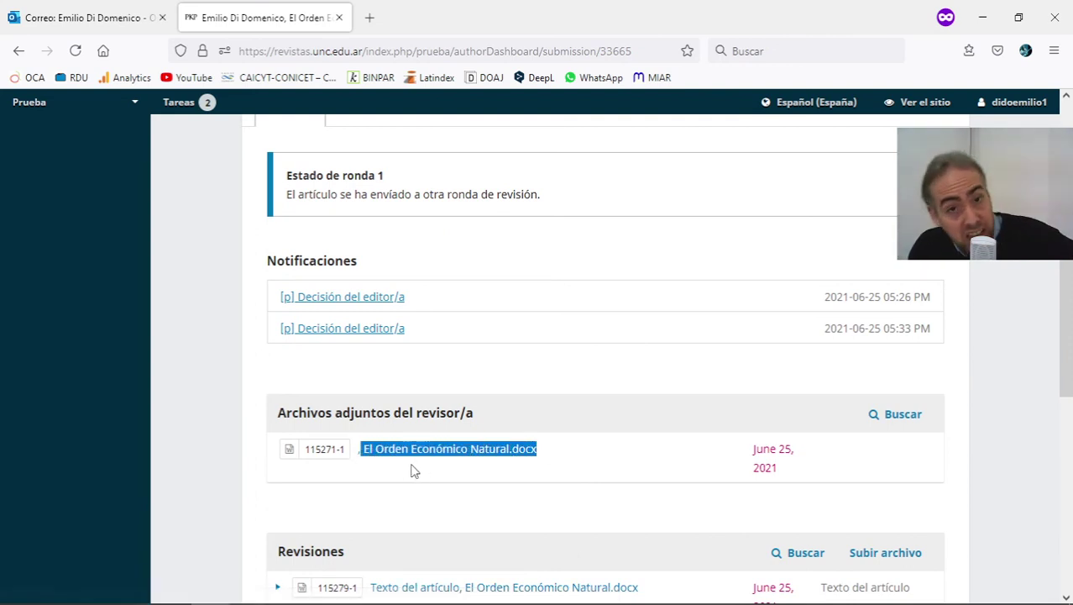
click(437, 421)
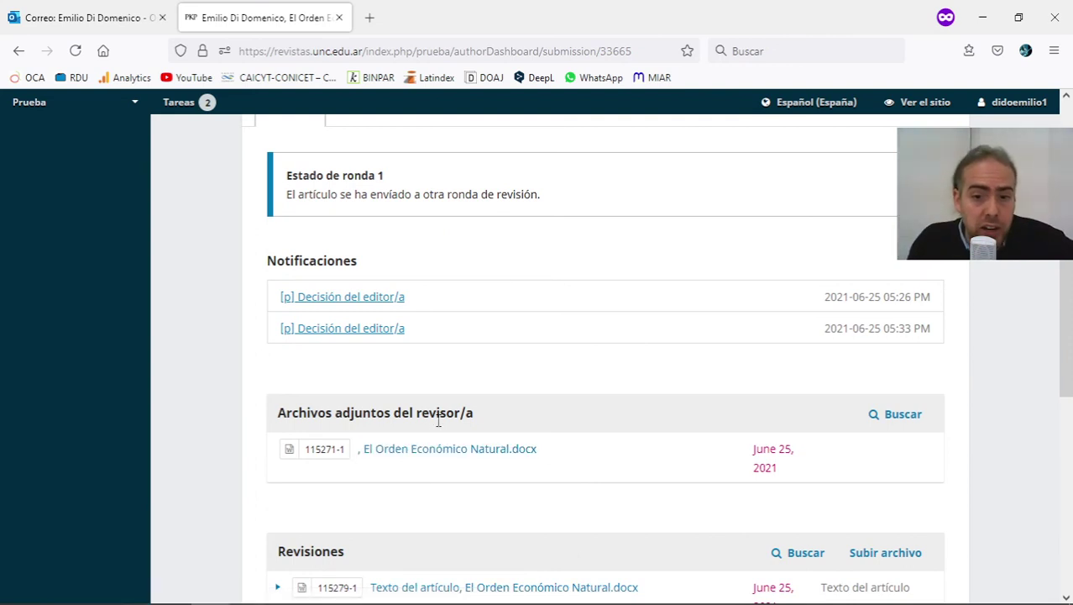
Confirm Revisiones lists revised file 115279-1, El Orden Económico Natural.docx, with no review discussions.
scroll(447, 443, down, 4)
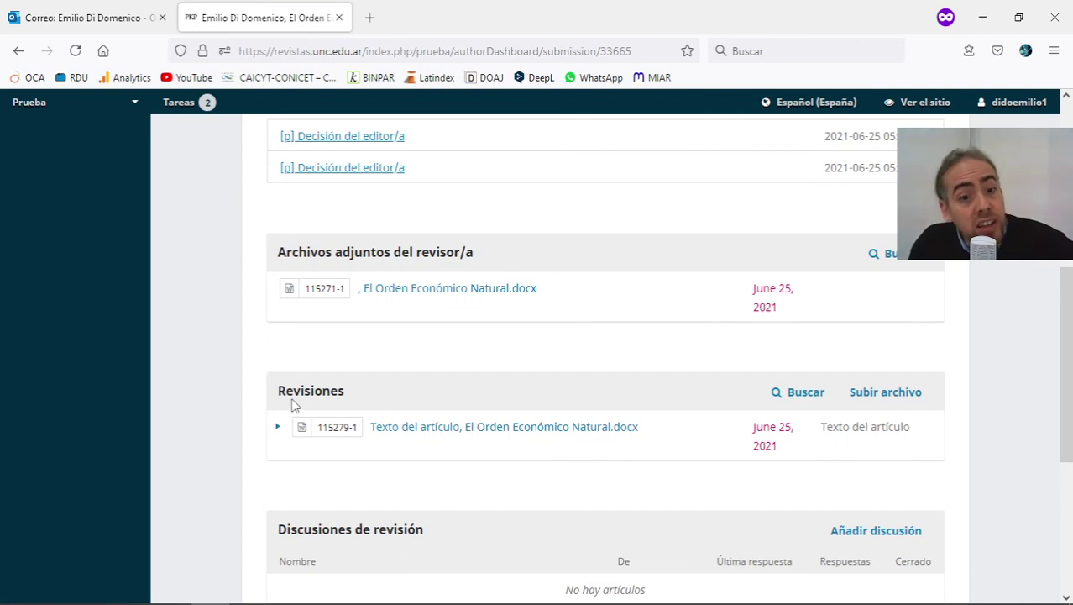
drag(286, 400, 907, 458)
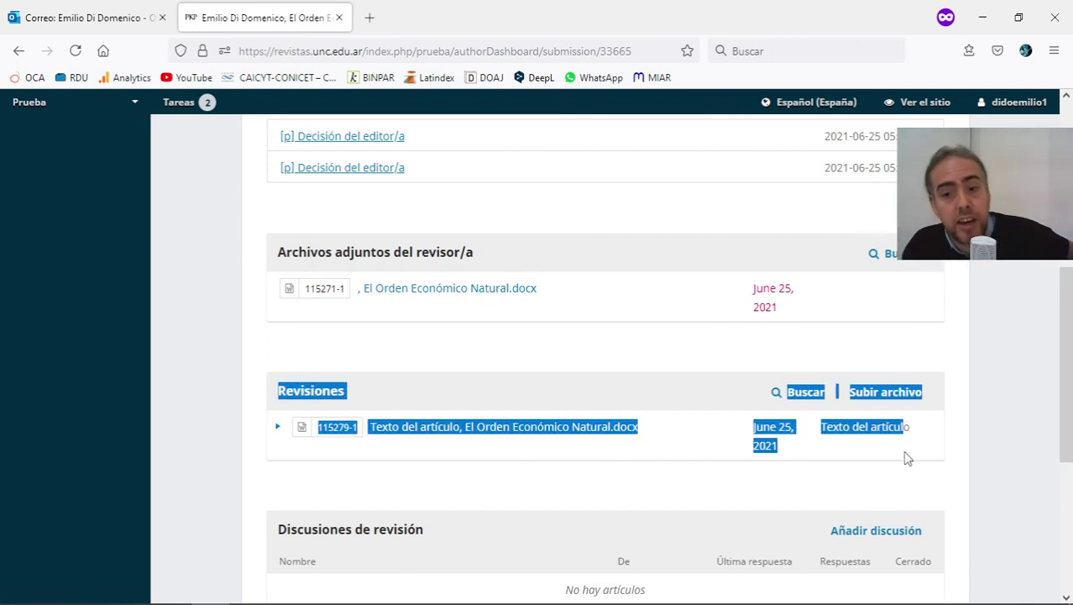
click(907, 458)
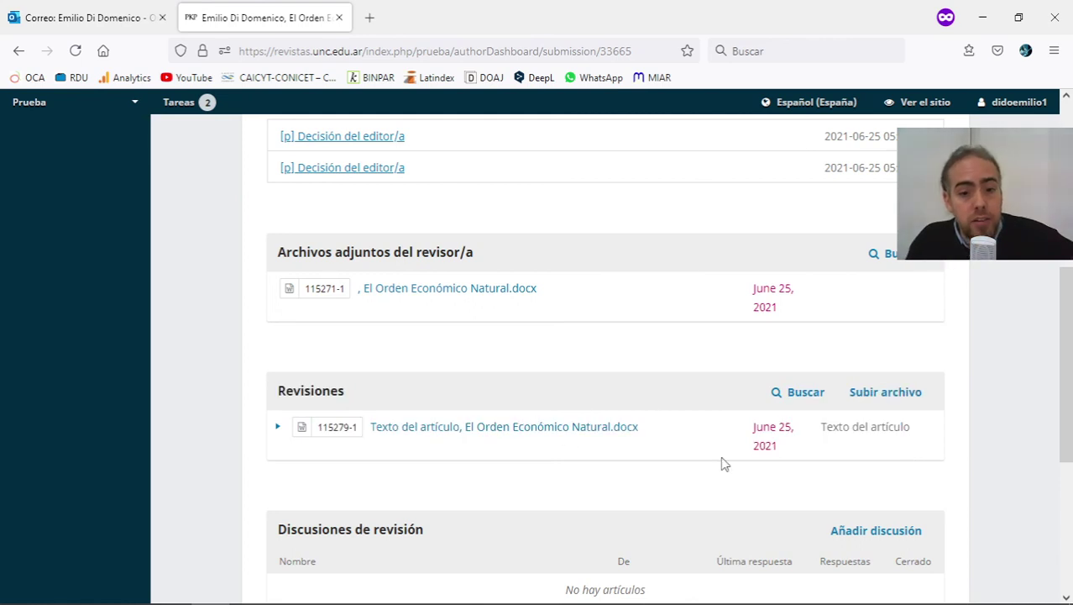
scroll(867, 480, down, 2)
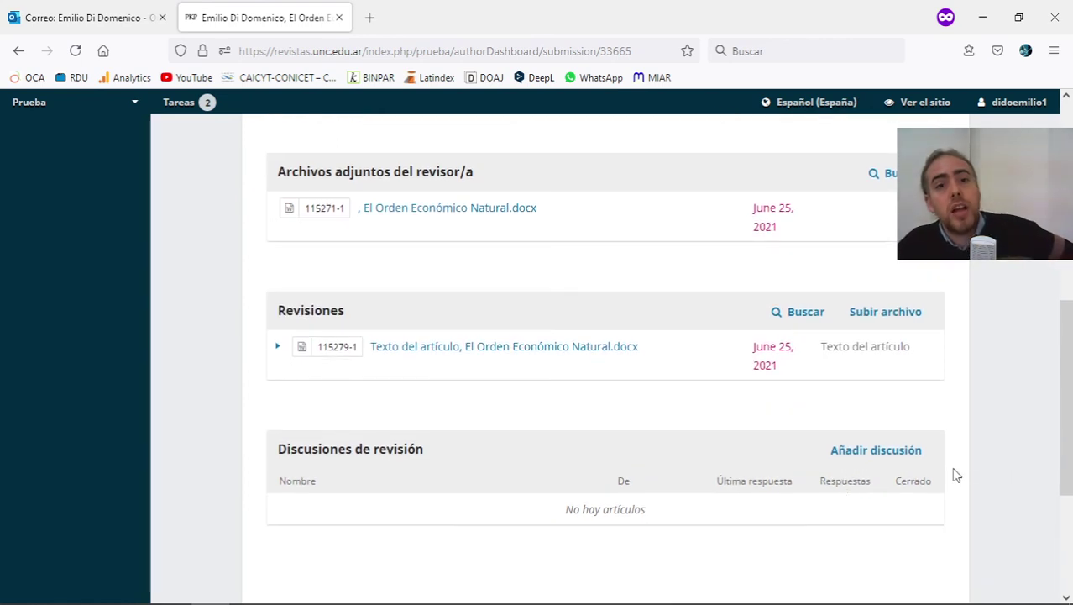